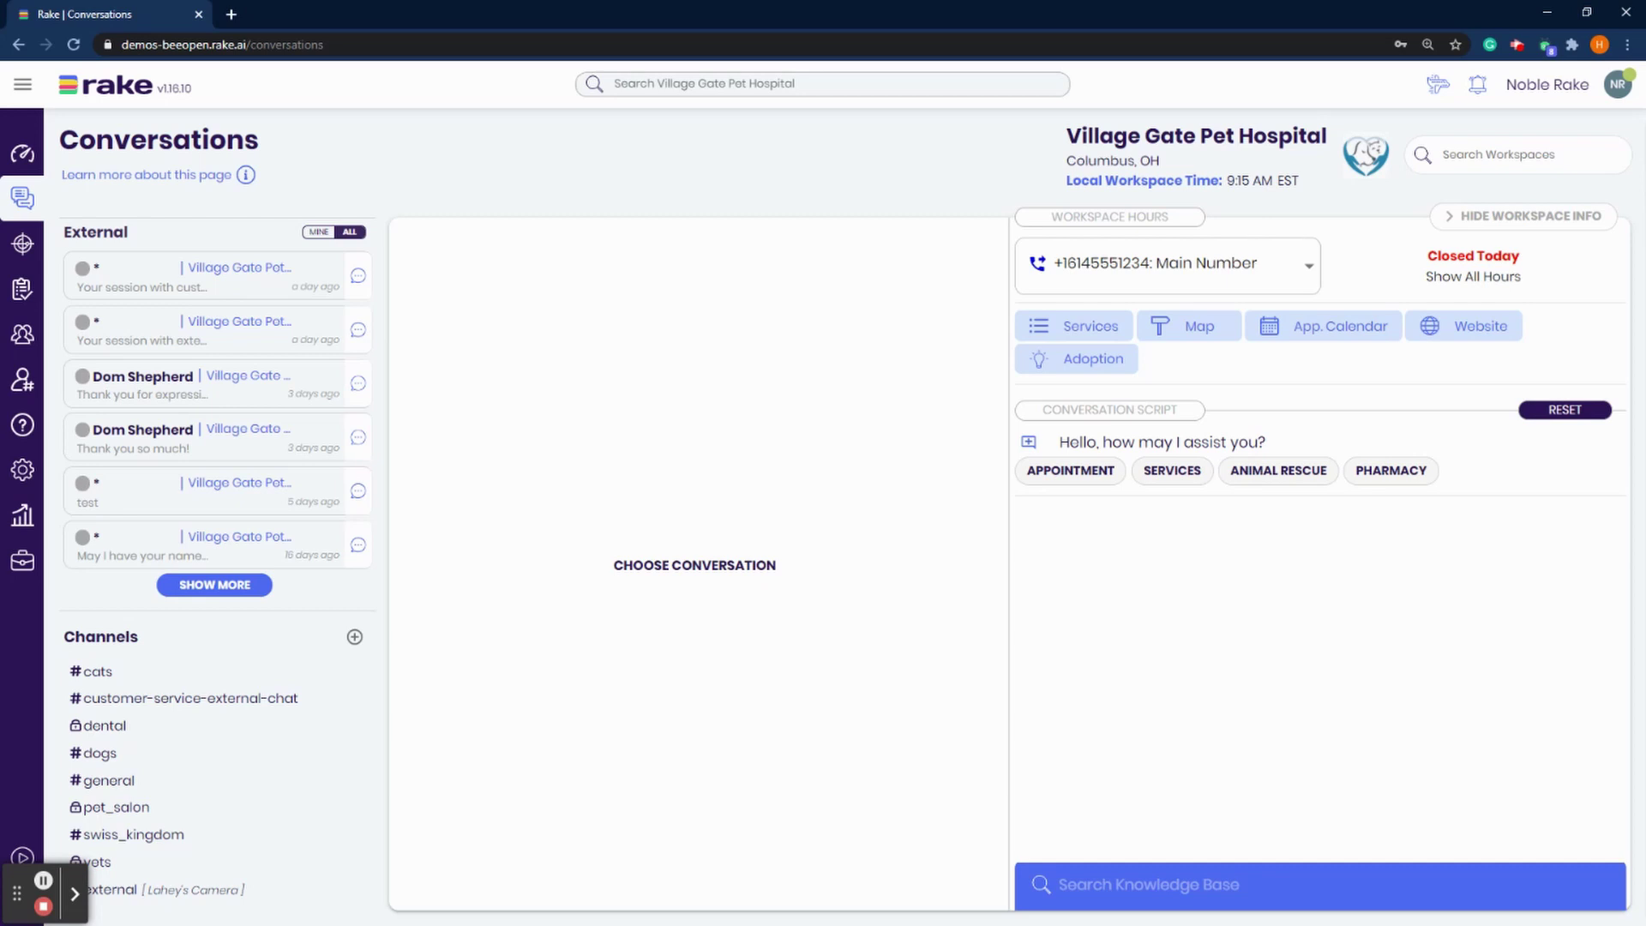
Open the edit panel for the Village Gate Pet Hospital chat widget under Platform Integrations.
{"action": "left_click", "coordinate": [23, 469]}
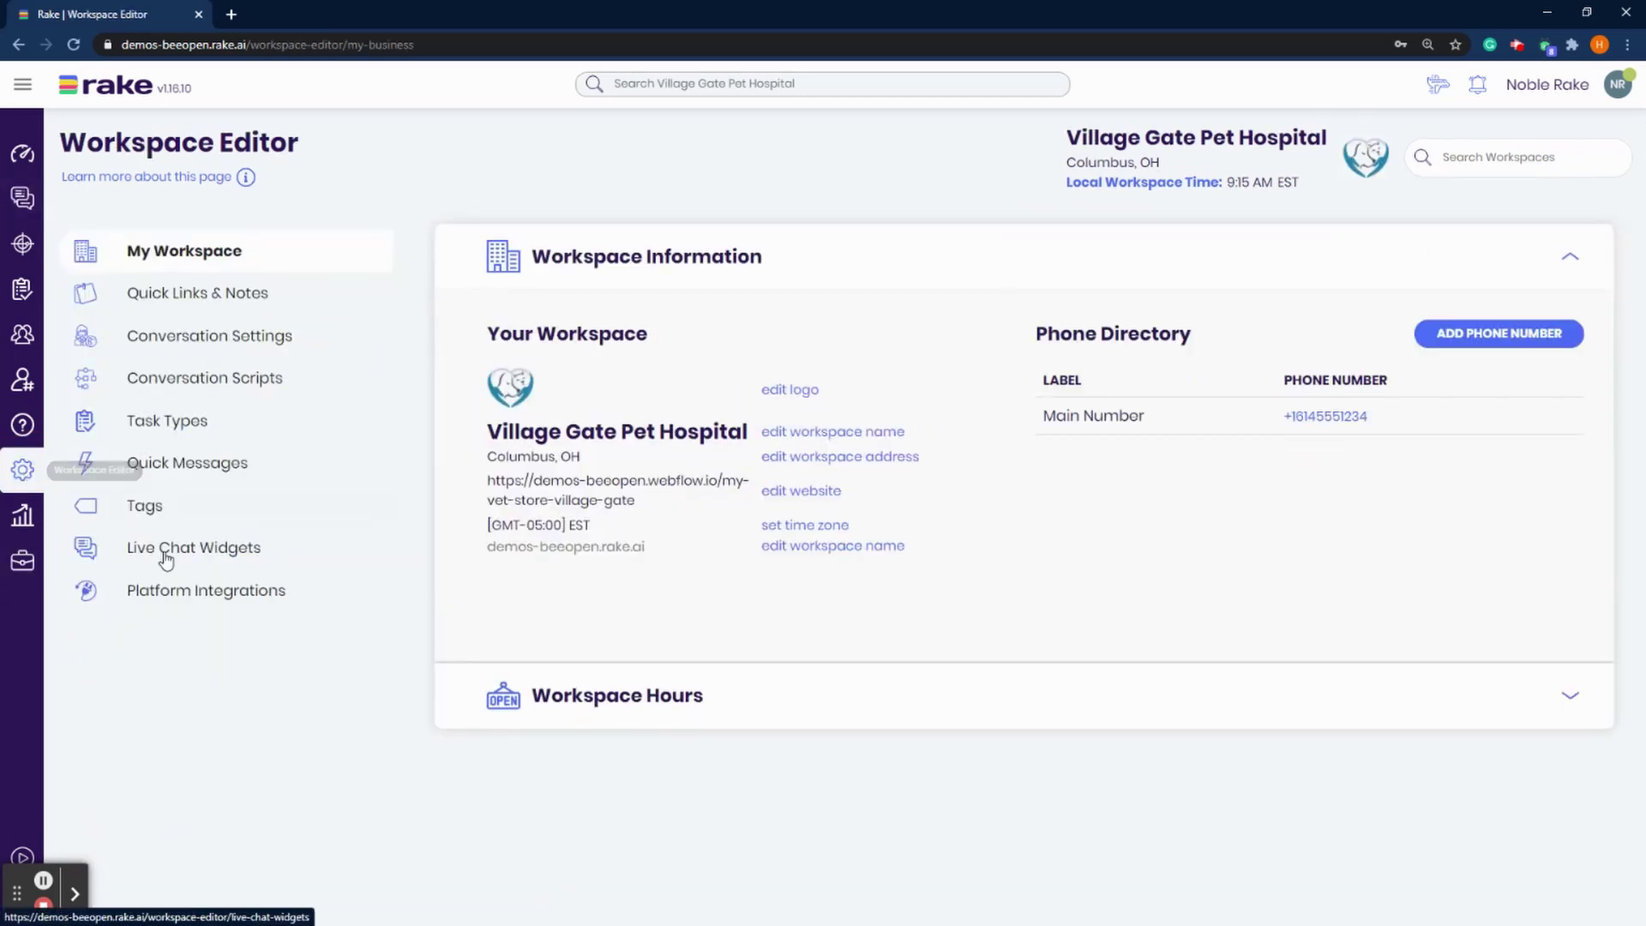
{"action": "left_click", "coordinate": [201, 593]}
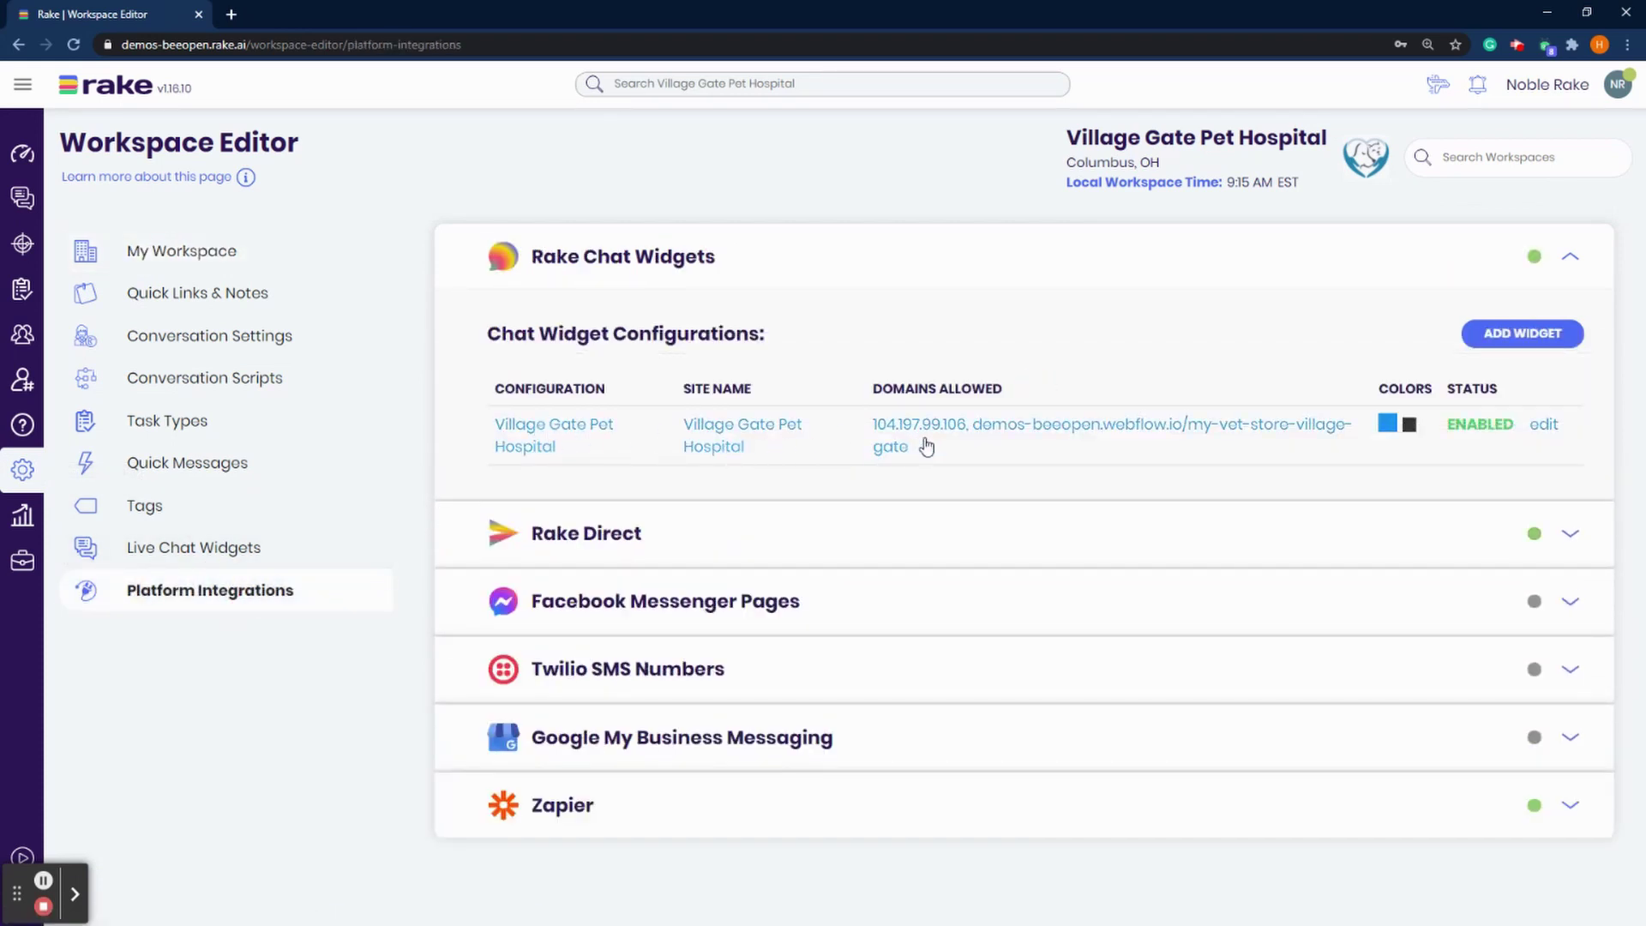
{"action": "left_click", "coordinate": [1543, 425]}
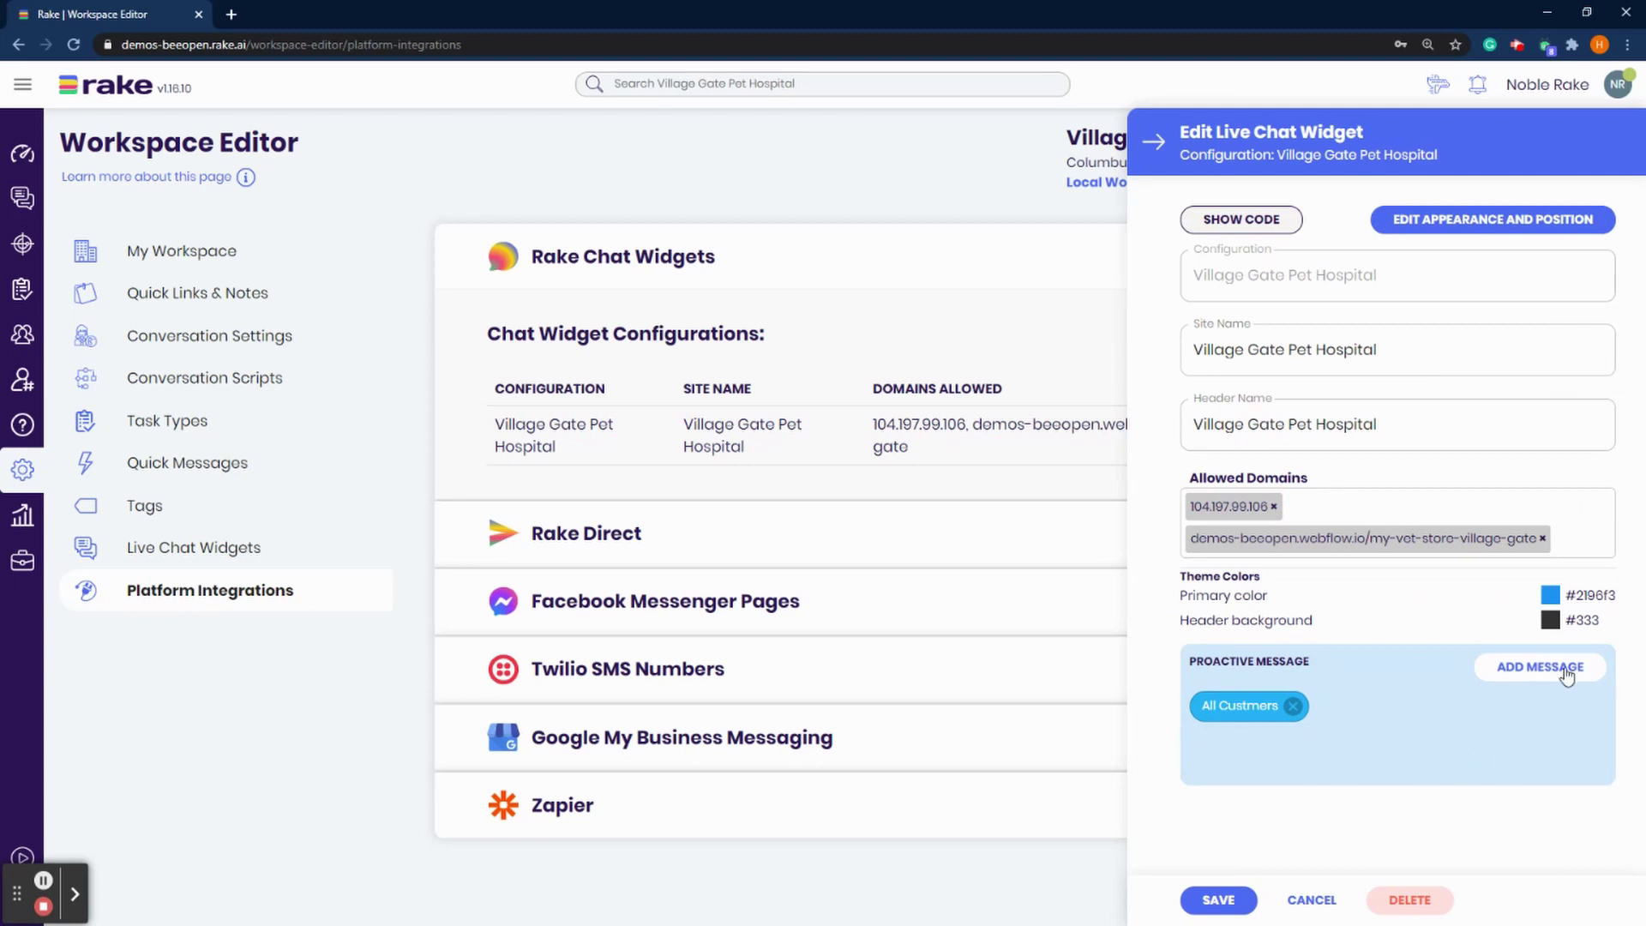
{"action": "left_click", "coordinate": [1292, 708]}
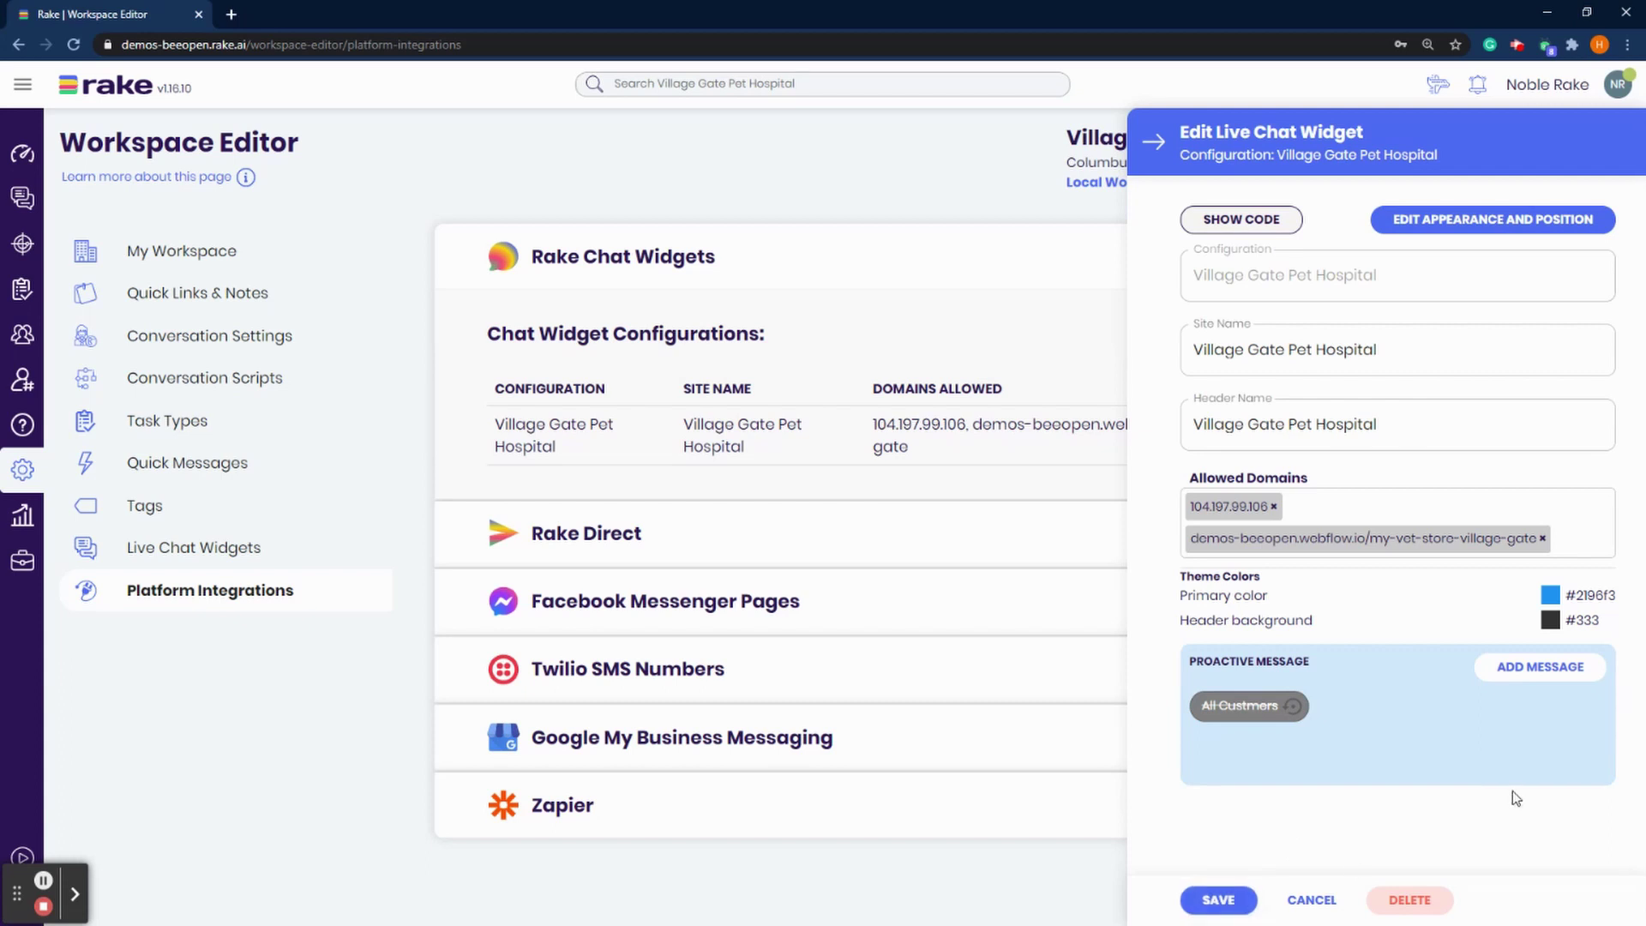
{"action": "left_click", "coordinate": [1293, 708]}
{"action": "left_click", "coordinate": [1253, 710]}
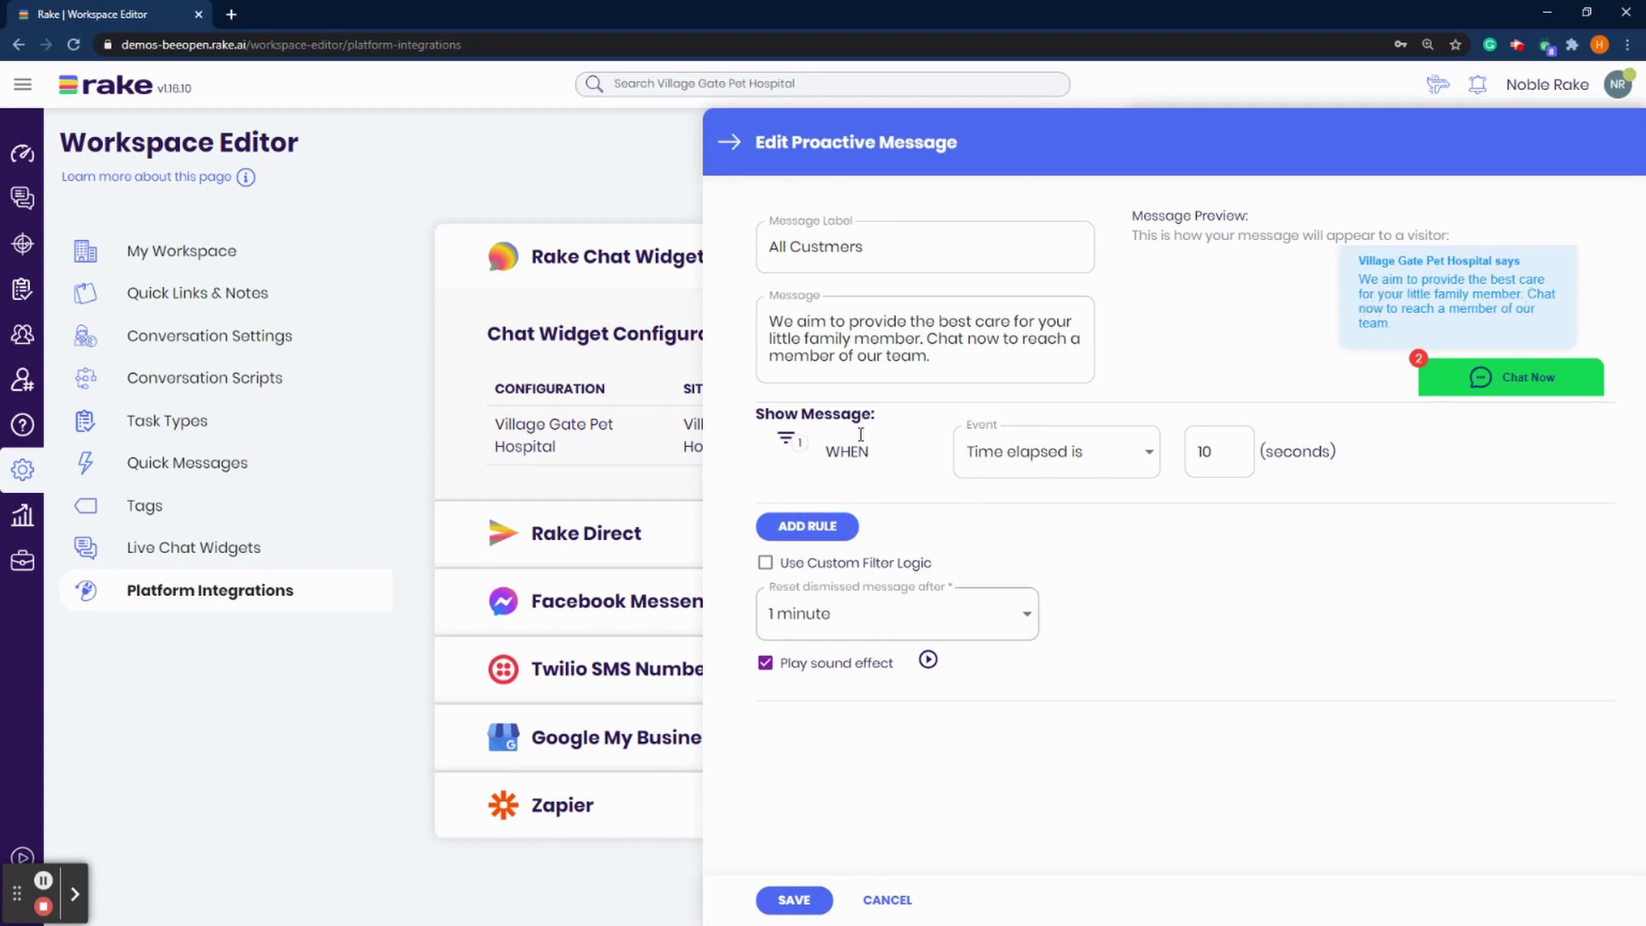
{"action": "left_click", "coordinate": [730, 144]}
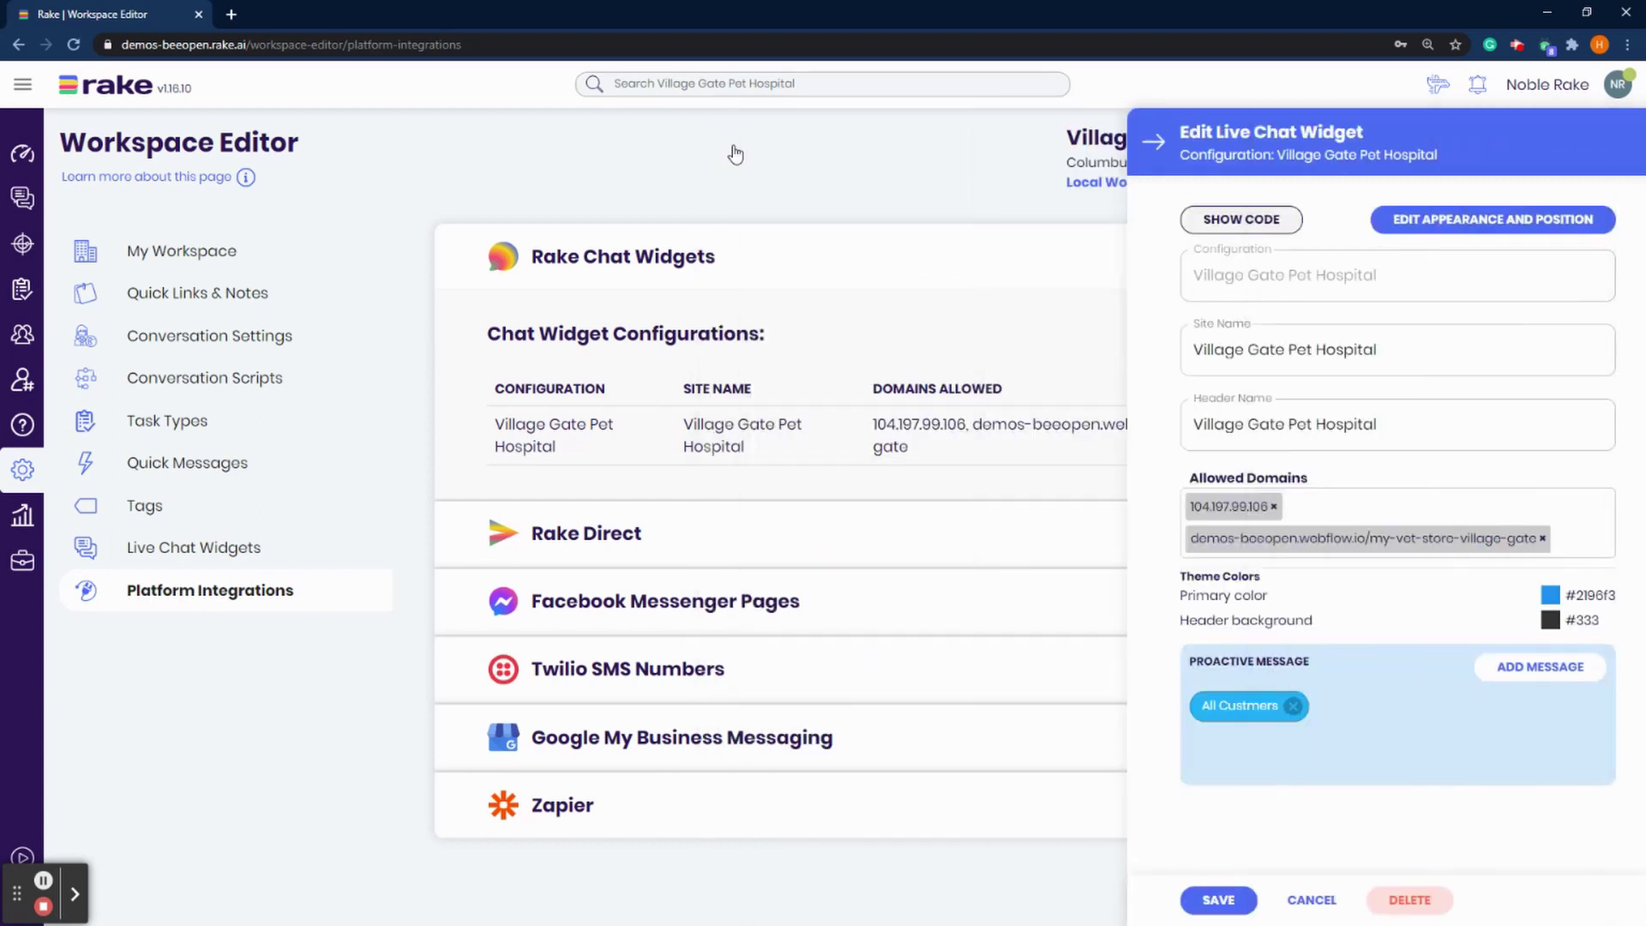
Add a new proactive message whose rule reads Page URL does not contain.
{"action": "left_click", "coordinate": [1531, 672]}
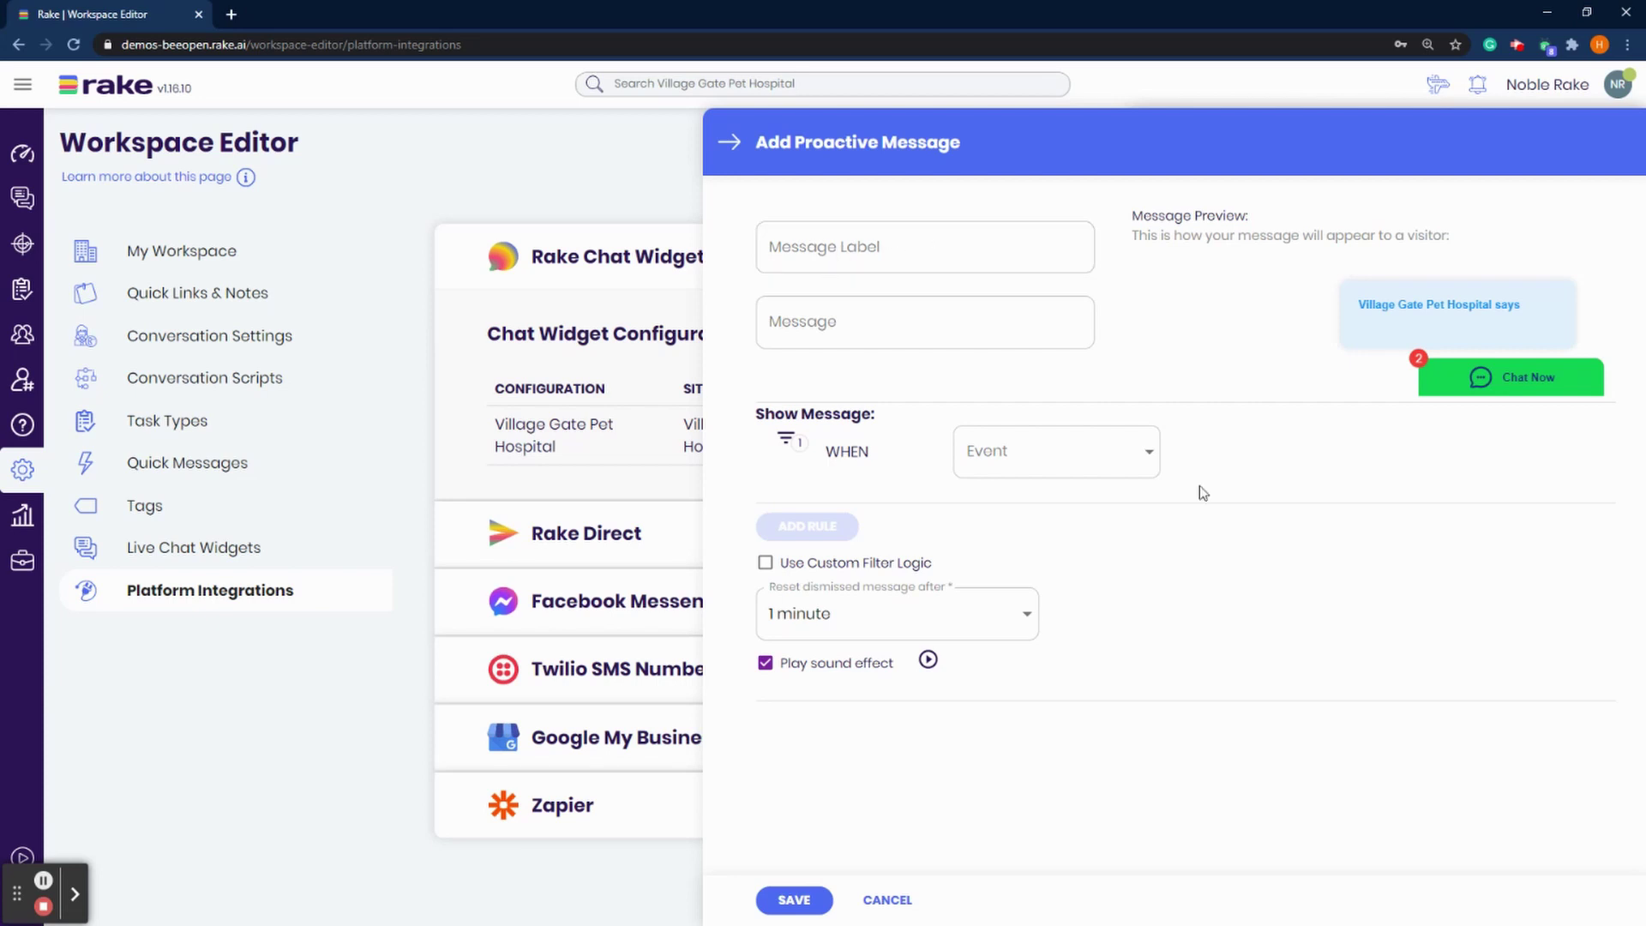
{"action": "left_click", "coordinate": [1019, 461]}
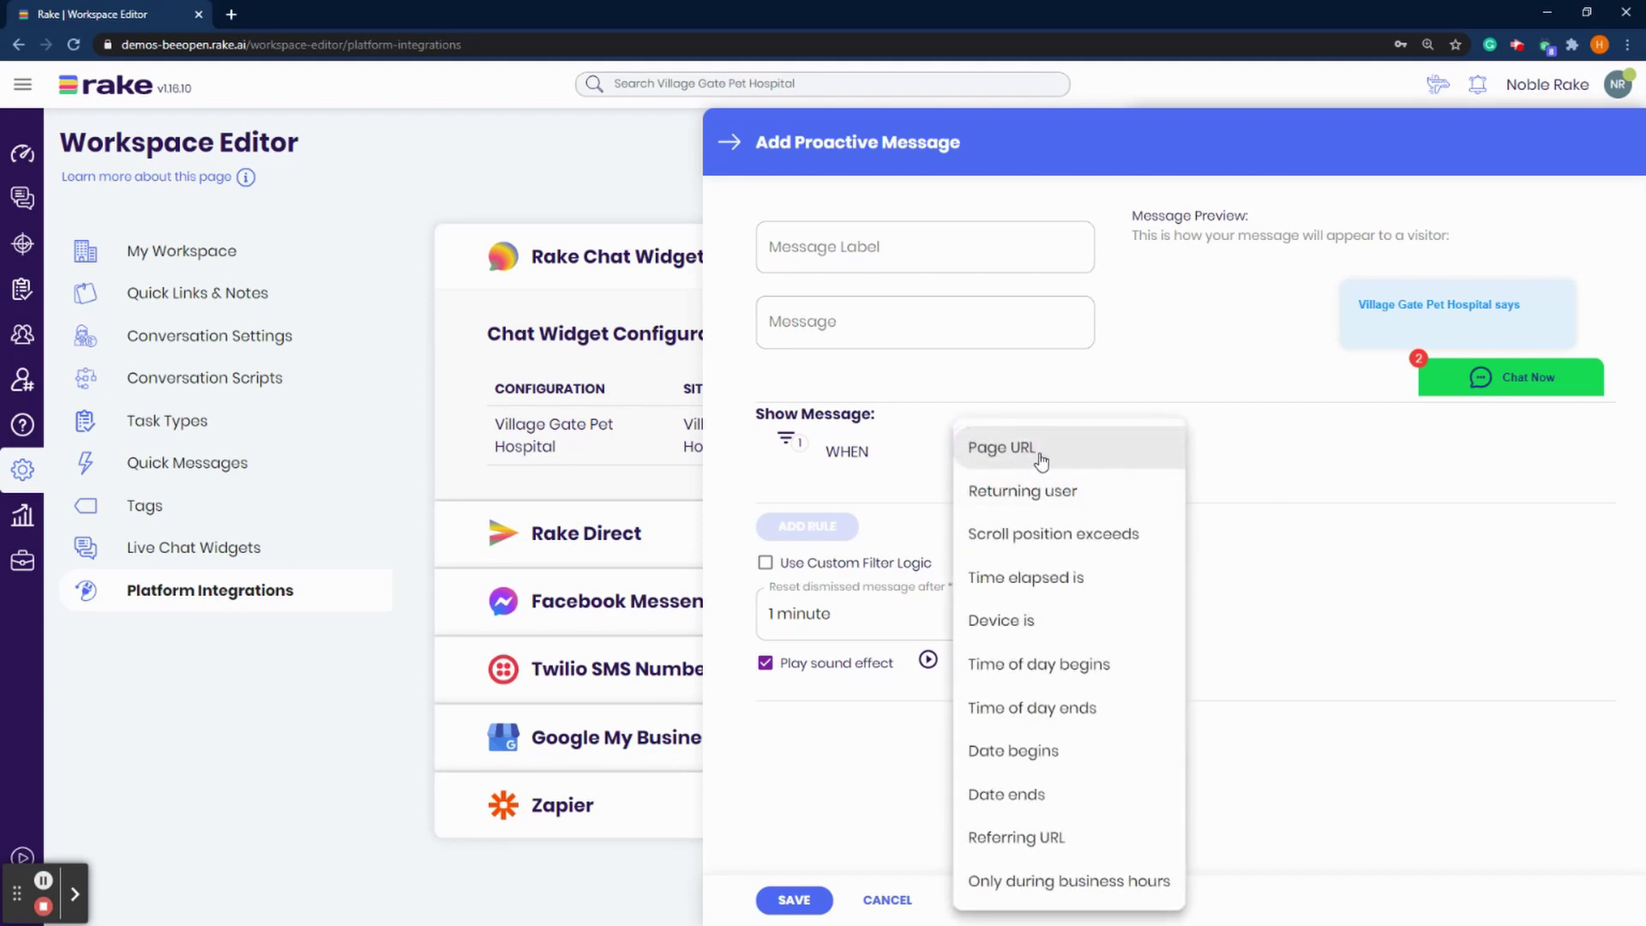
{"action": "left_click", "coordinate": [1040, 460]}
{"action": "left_click", "coordinate": [1281, 455]}
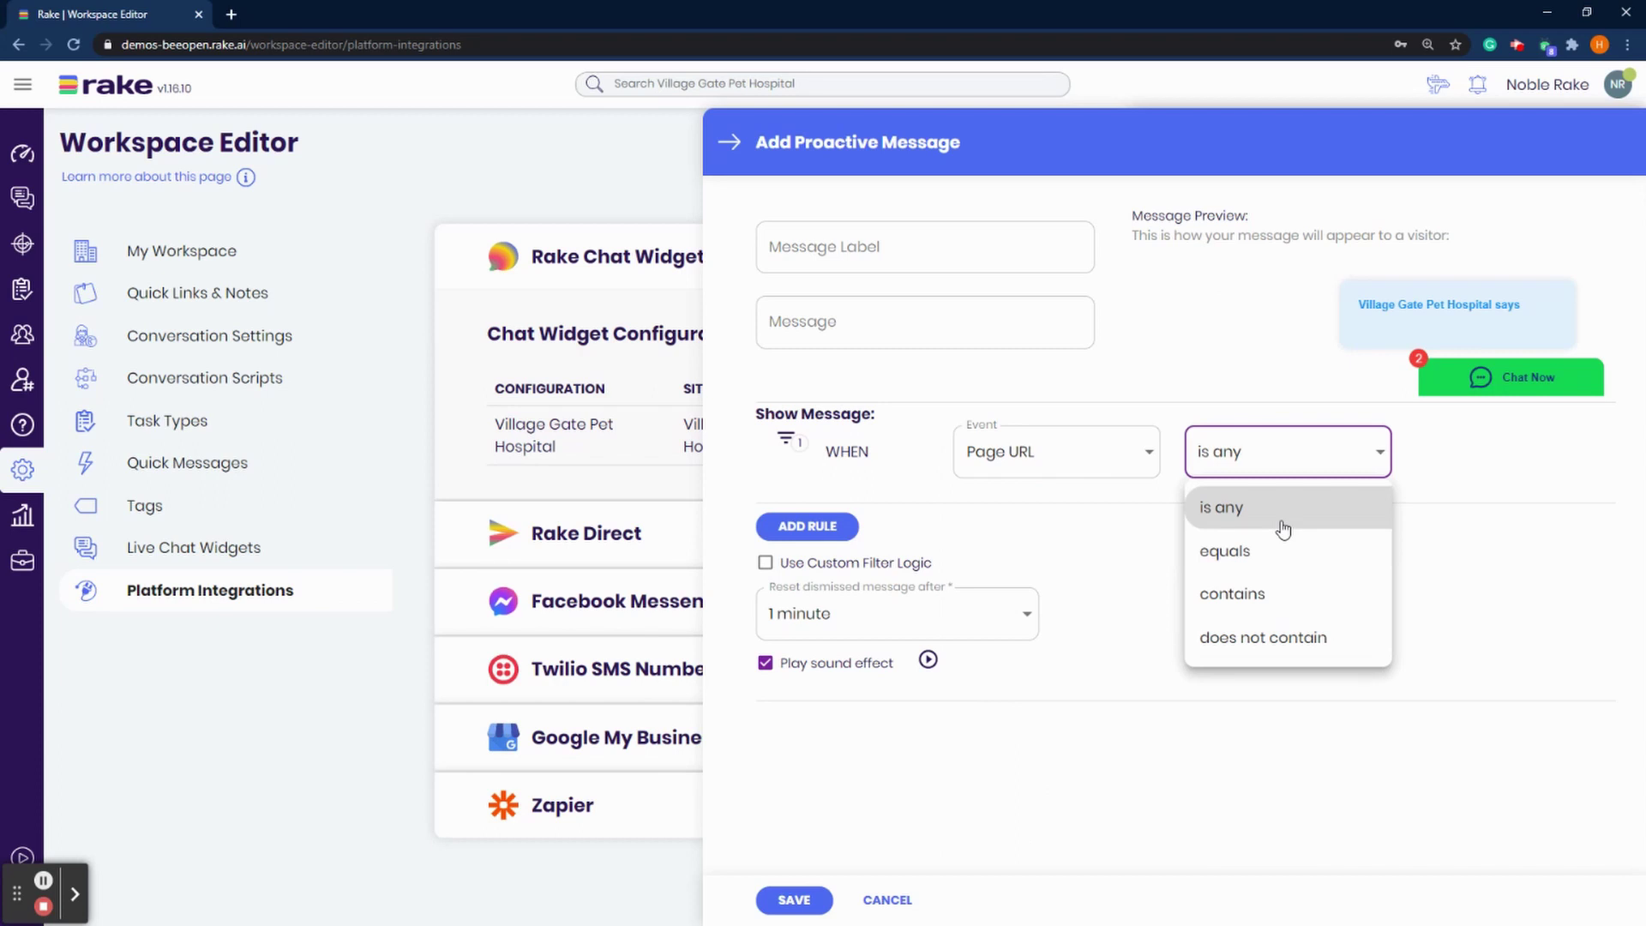
{"action": "left_click", "coordinate": [1286, 590]}
{"action": "left_click", "coordinate": [1449, 452]}
{"action": "left_click", "coordinate": [1295, 459]}
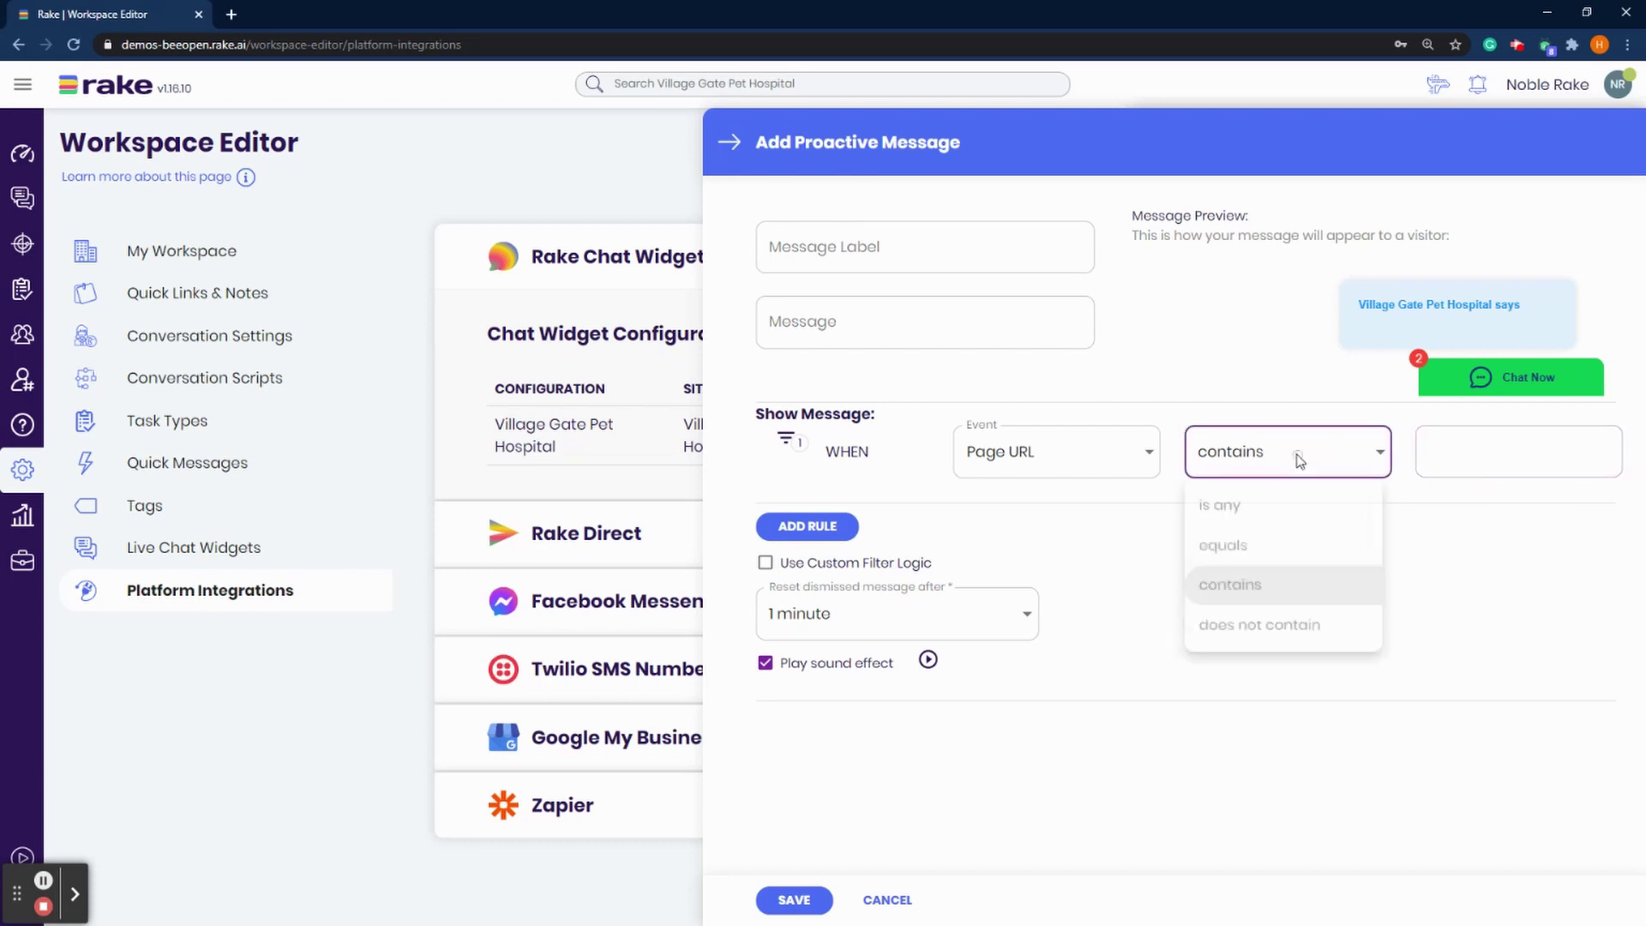
{"action": "left_click", "coordinate": [1280, 644]}
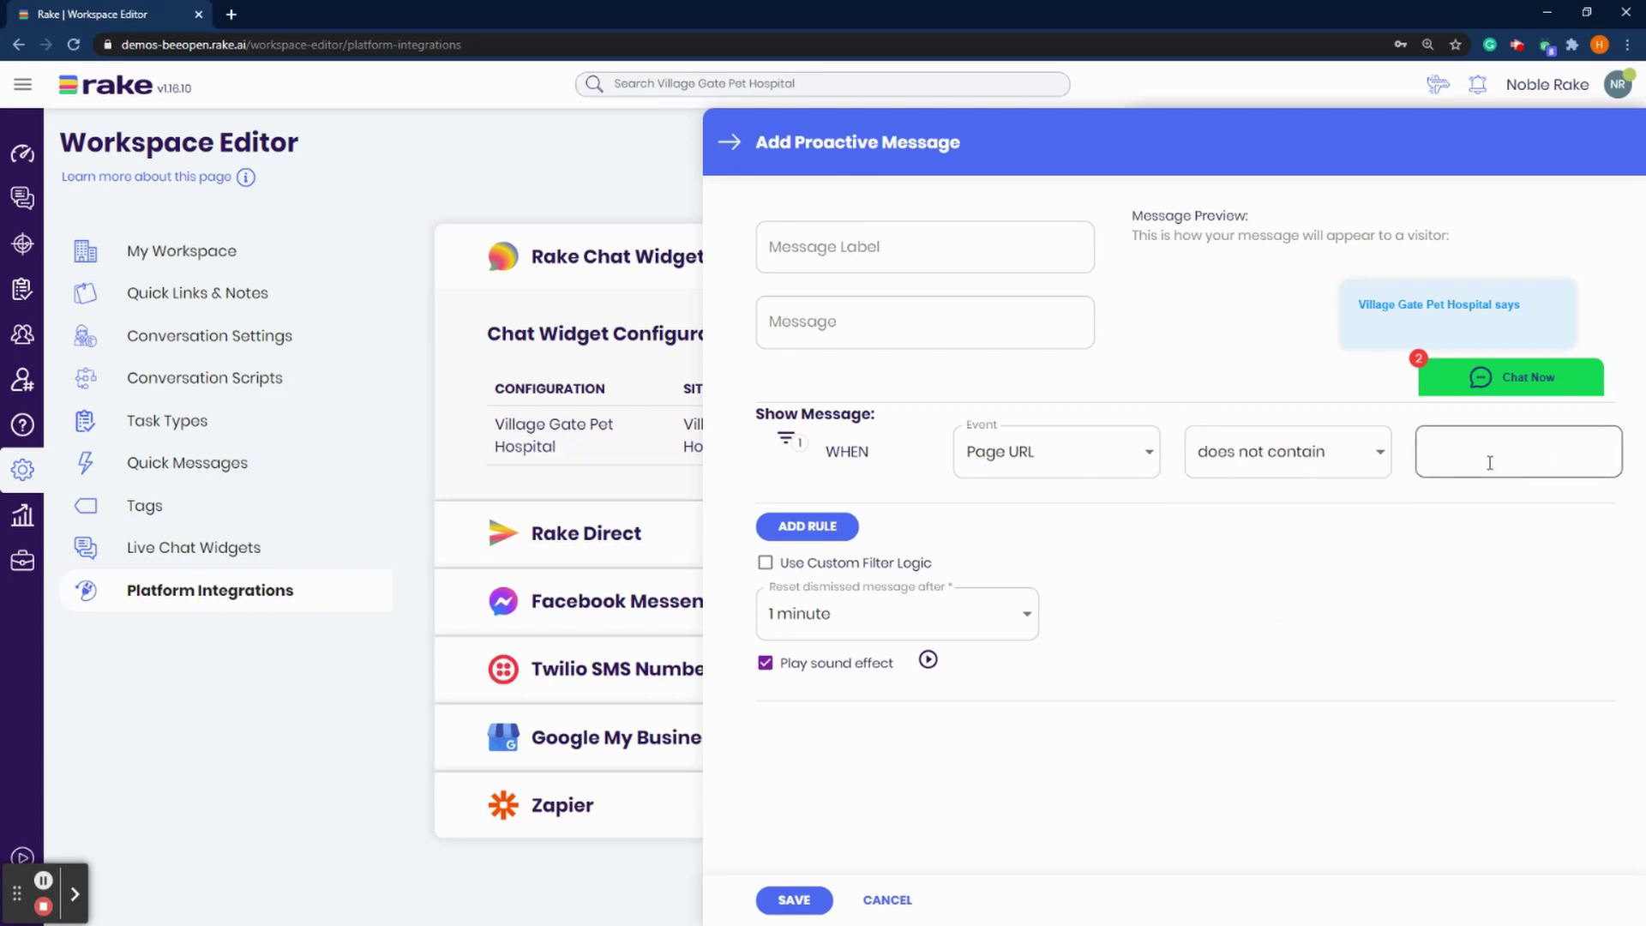
Try a Returning user trigger, toggling its condition between is false and is true.
{"action": "left_click", "coordinate": [1094, 461]}
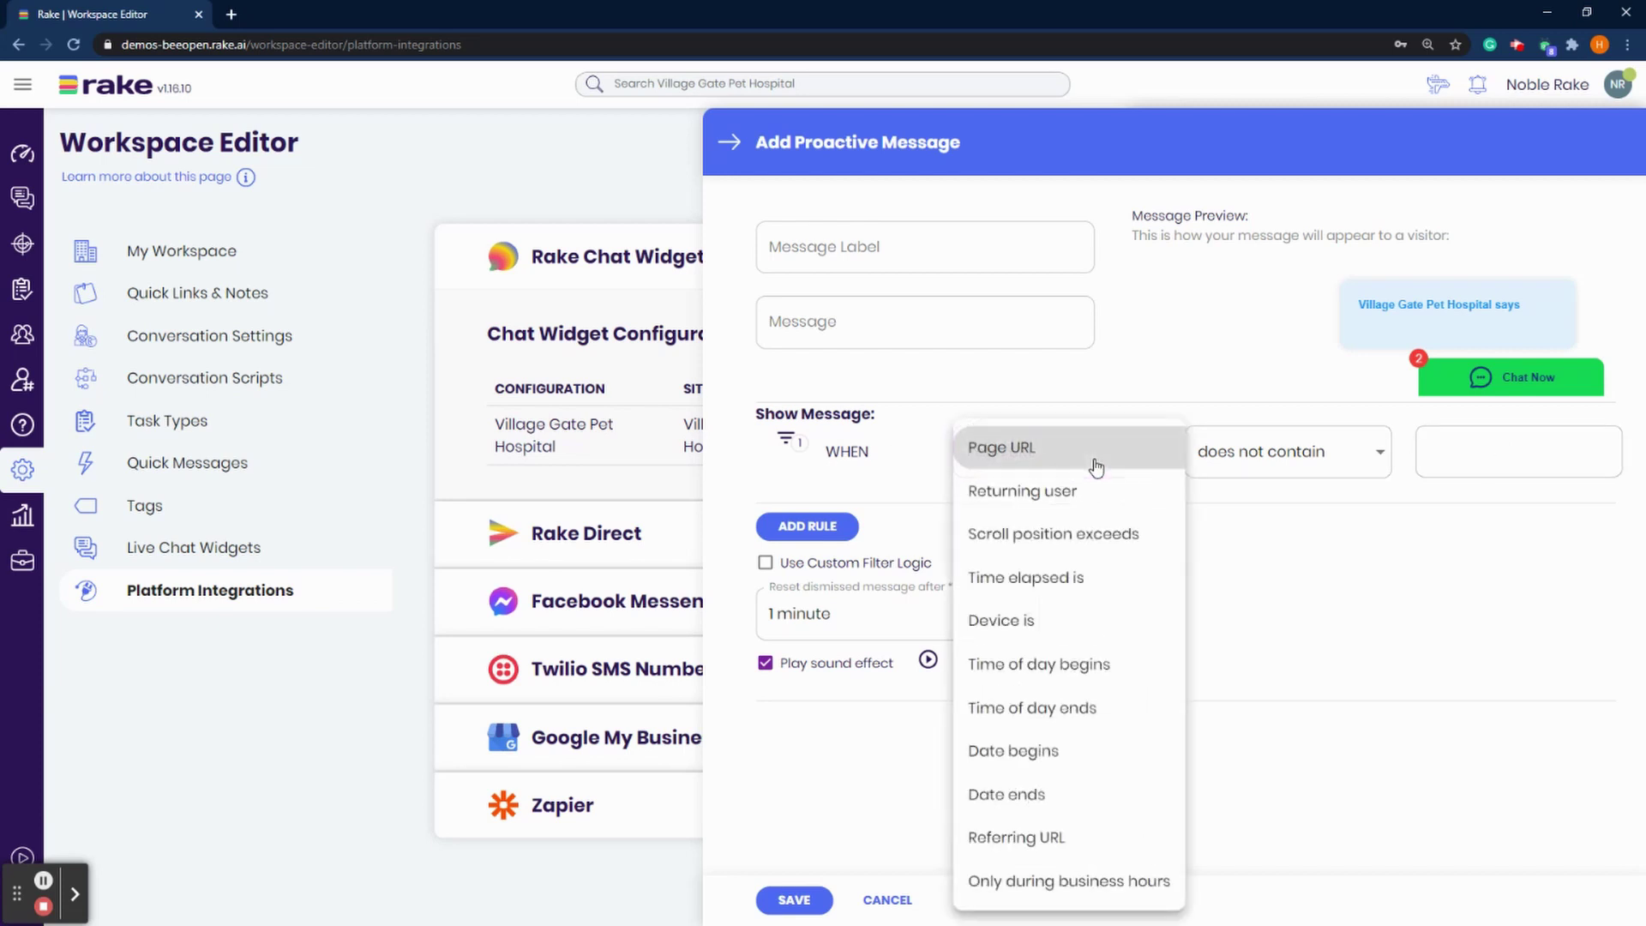
{"action": "left_click", "coordinate": [1095, 506]}
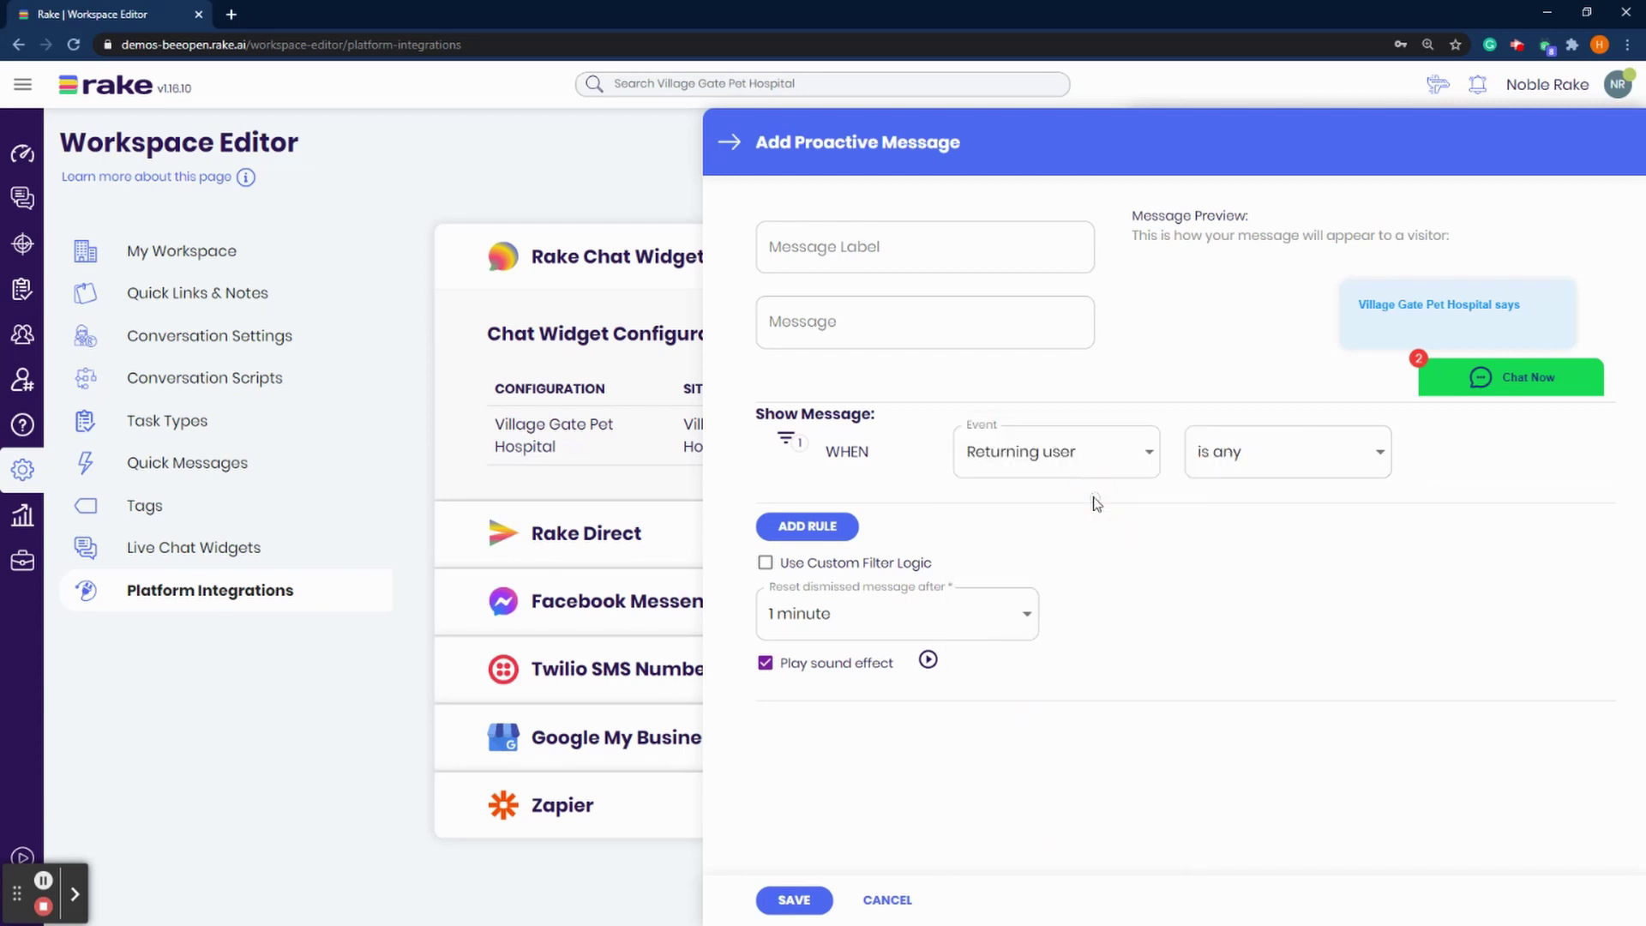
{"action": "left_click", "coordinate": [1305, 469]}
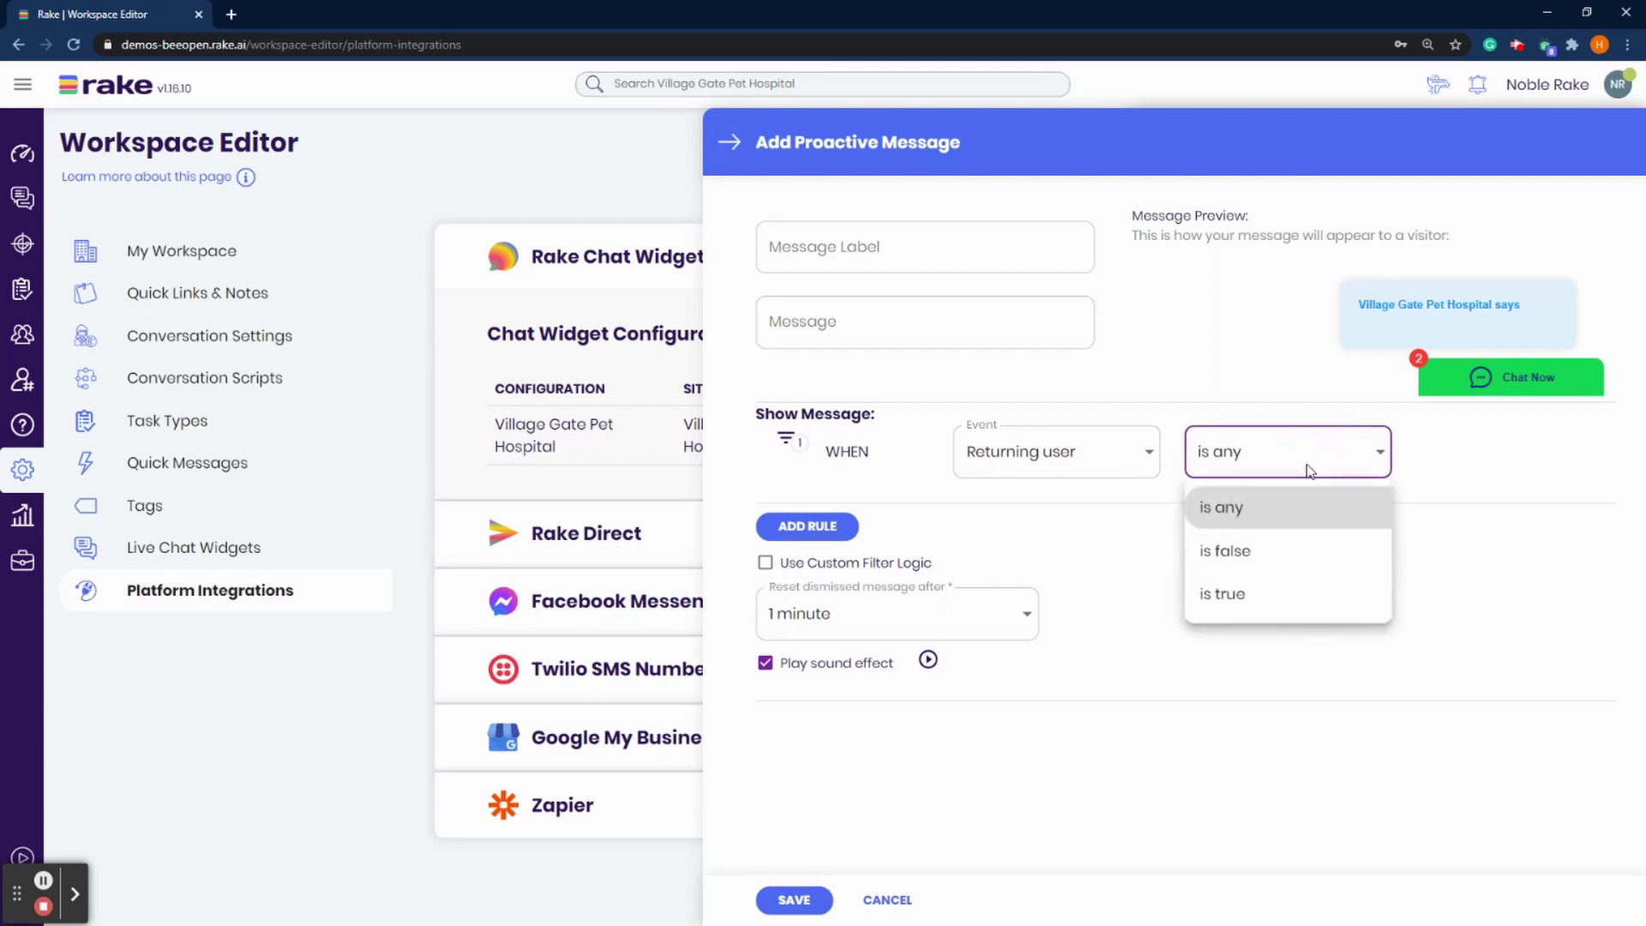
{"action": "left_click", "coordinate": [1260, 554]}
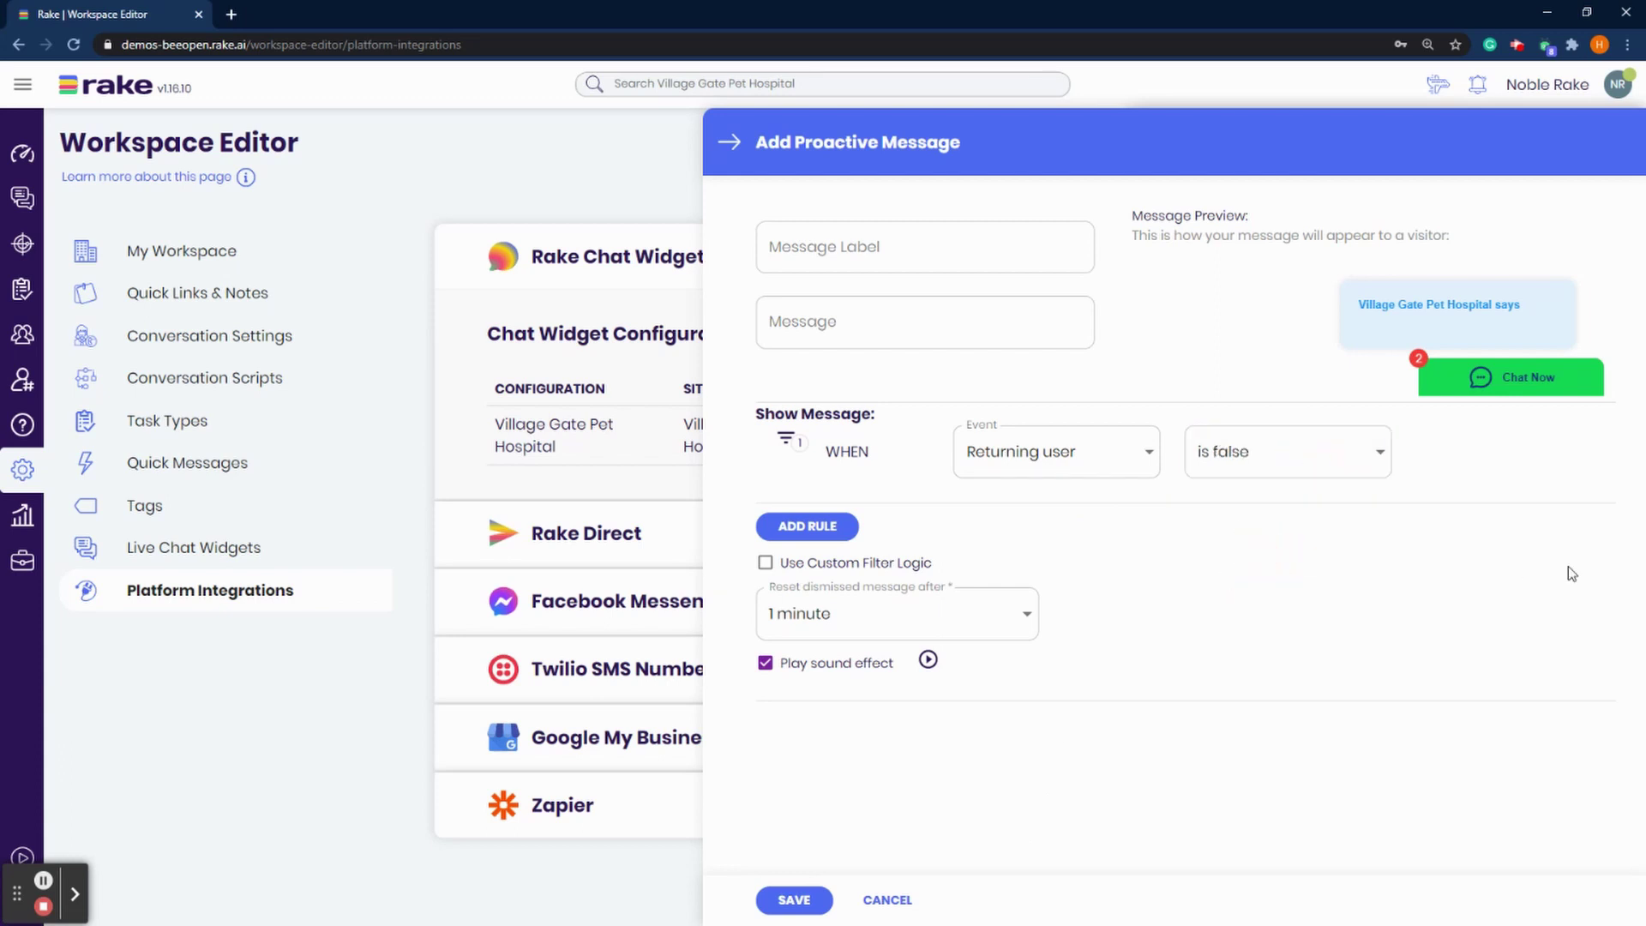
{"action": "left_click", "coordinate": [1290, 465]}
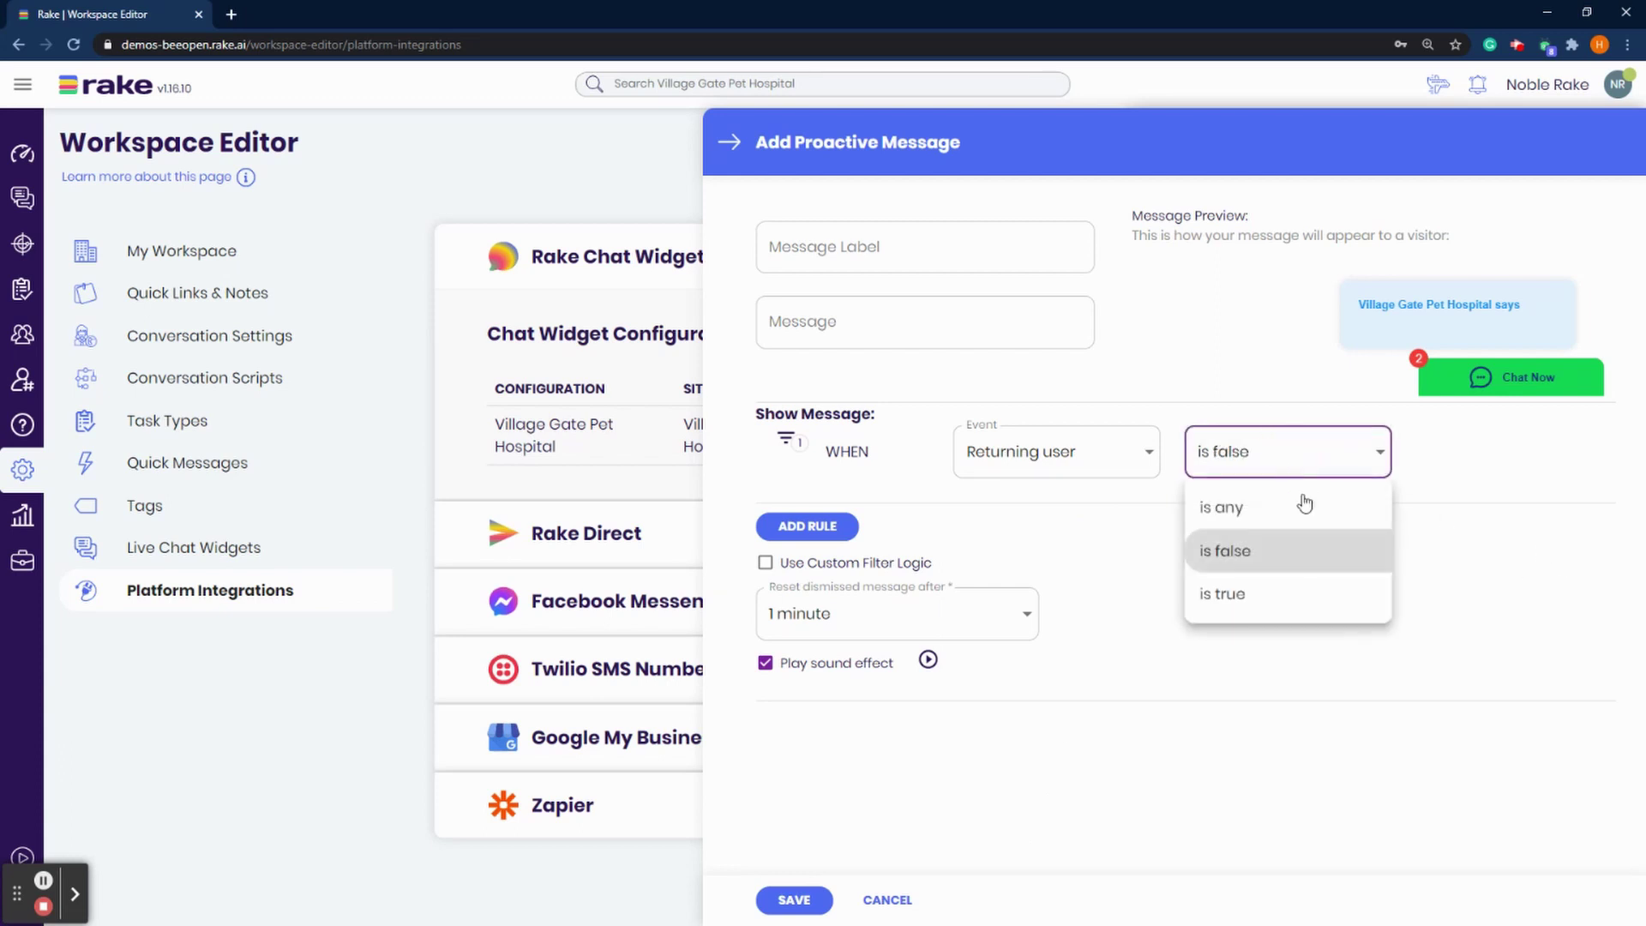
{"action": "left_click", "coordinate": [1297, 588]}
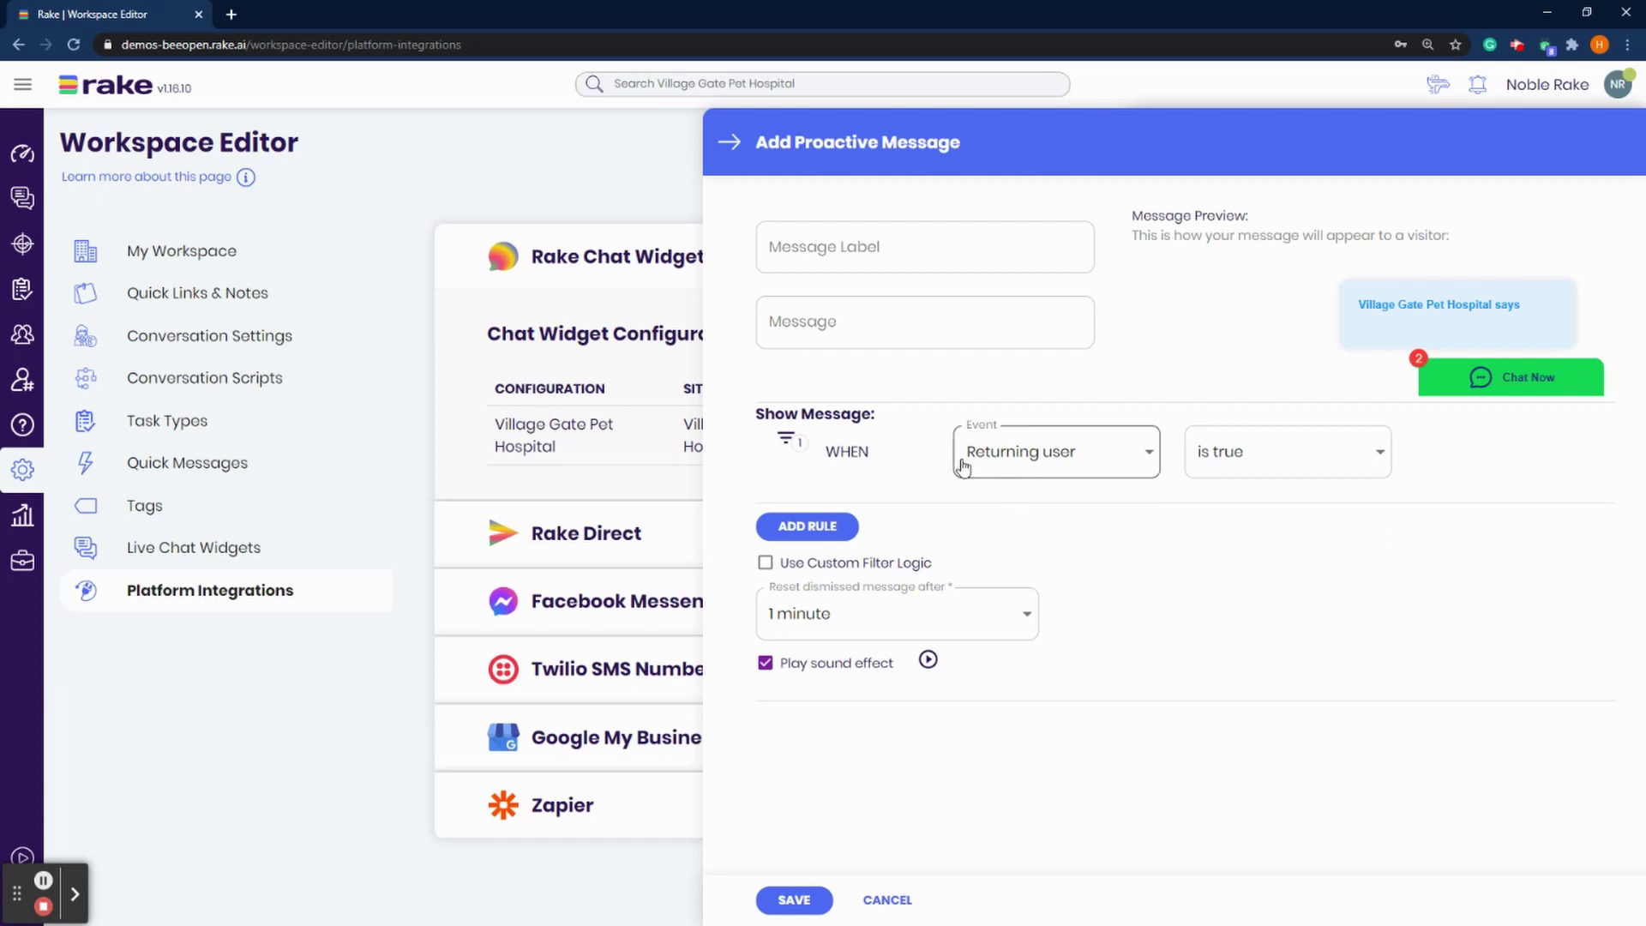
Set the trigger to Scroll position exceeds 50, keeping % as the unit.
{"action": "left_click", "coordinate": [1021, 452]}
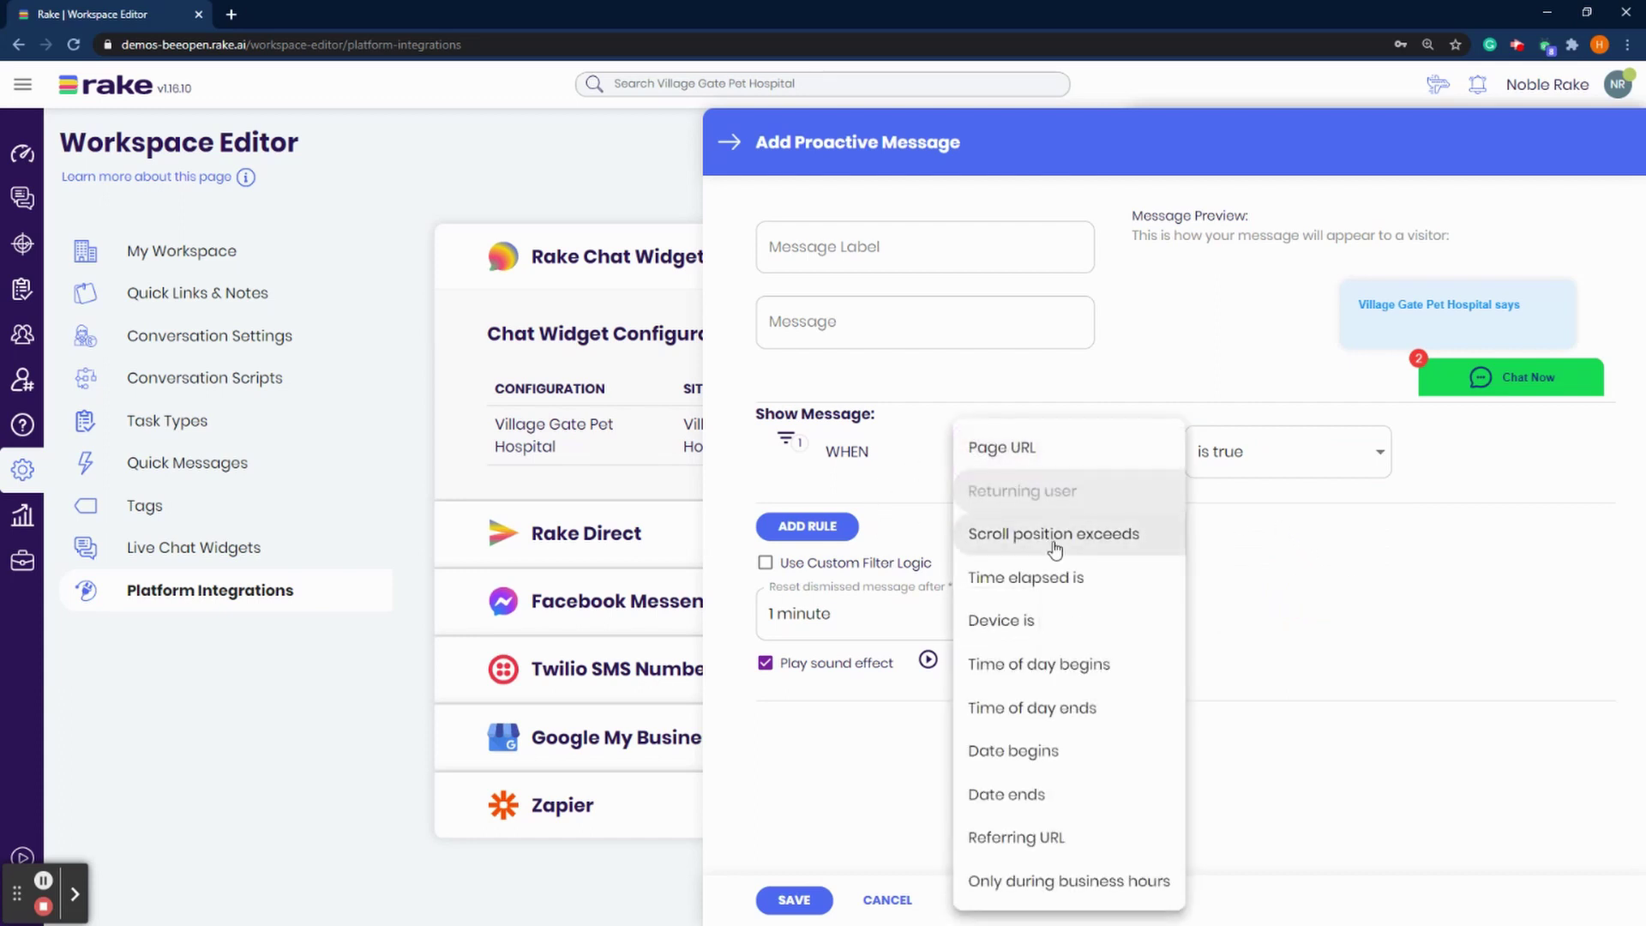
{"action": "left_click", "coordinate": [1056, 544]}
{"action": "left_click", "coordinate": [1222, 461]}
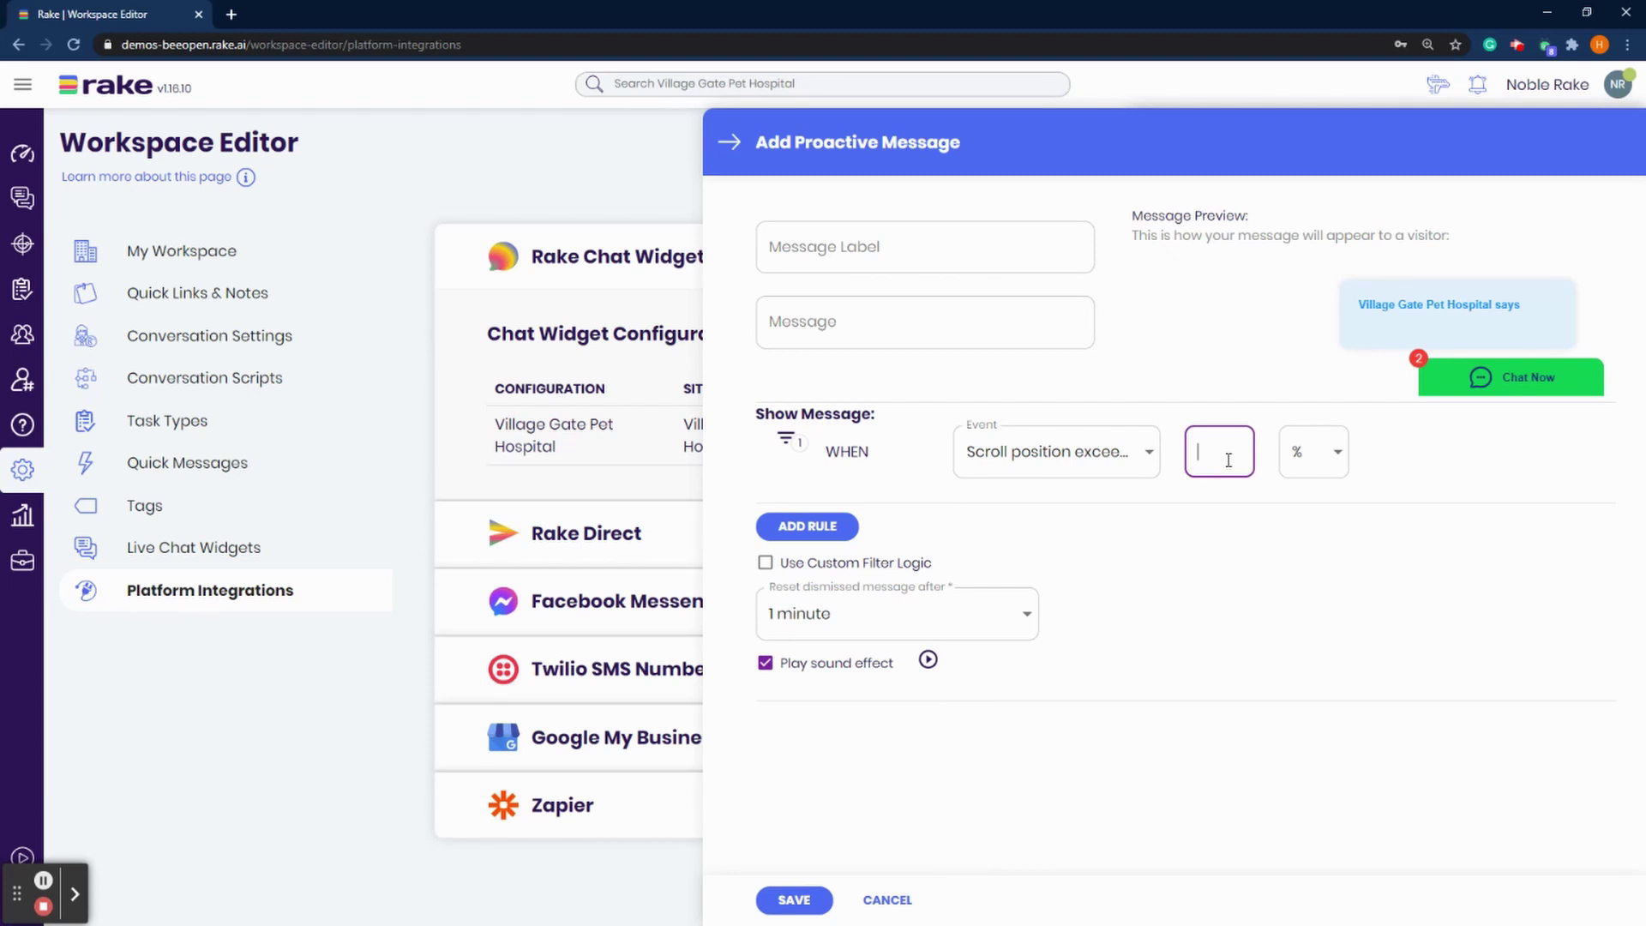
{"action": "type", "text": "50"}
{"action": "left_click", "coordinate": [1288, 463]}
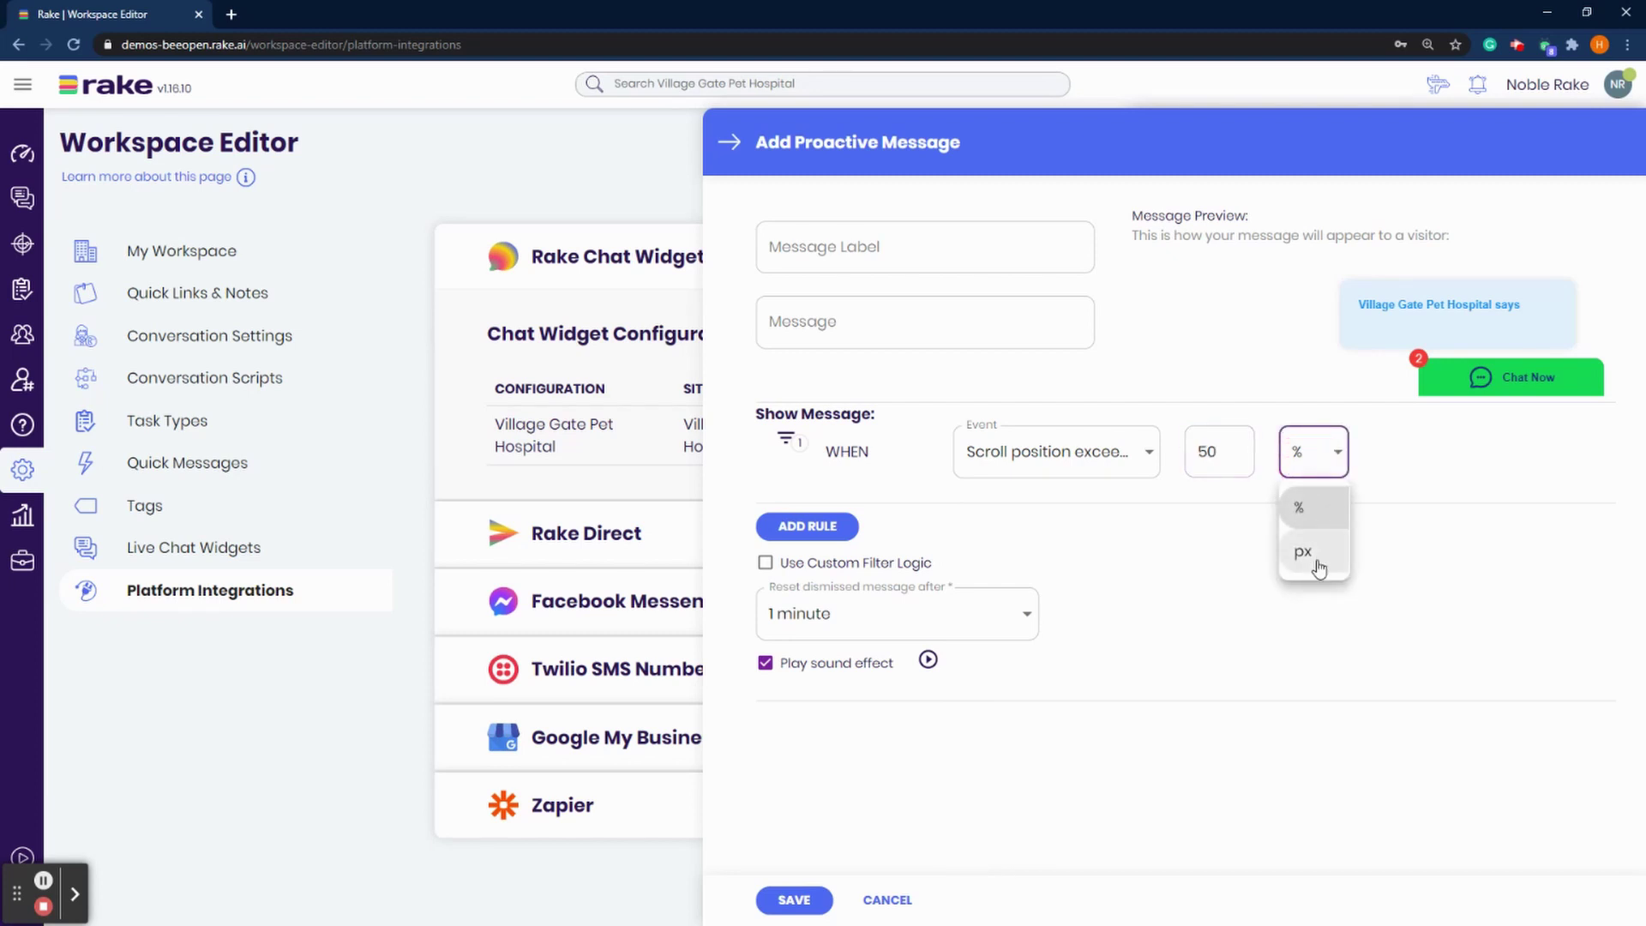
{"action": "left_click", "coordinate": [1063, 461]}
{"action": "left_click", "coordinate": [1063, 462]}
Switch the rule to Device is, targeting tablet and desktop instead of any device.
{"action": "left_click", "coordinate": [1079, 577]}
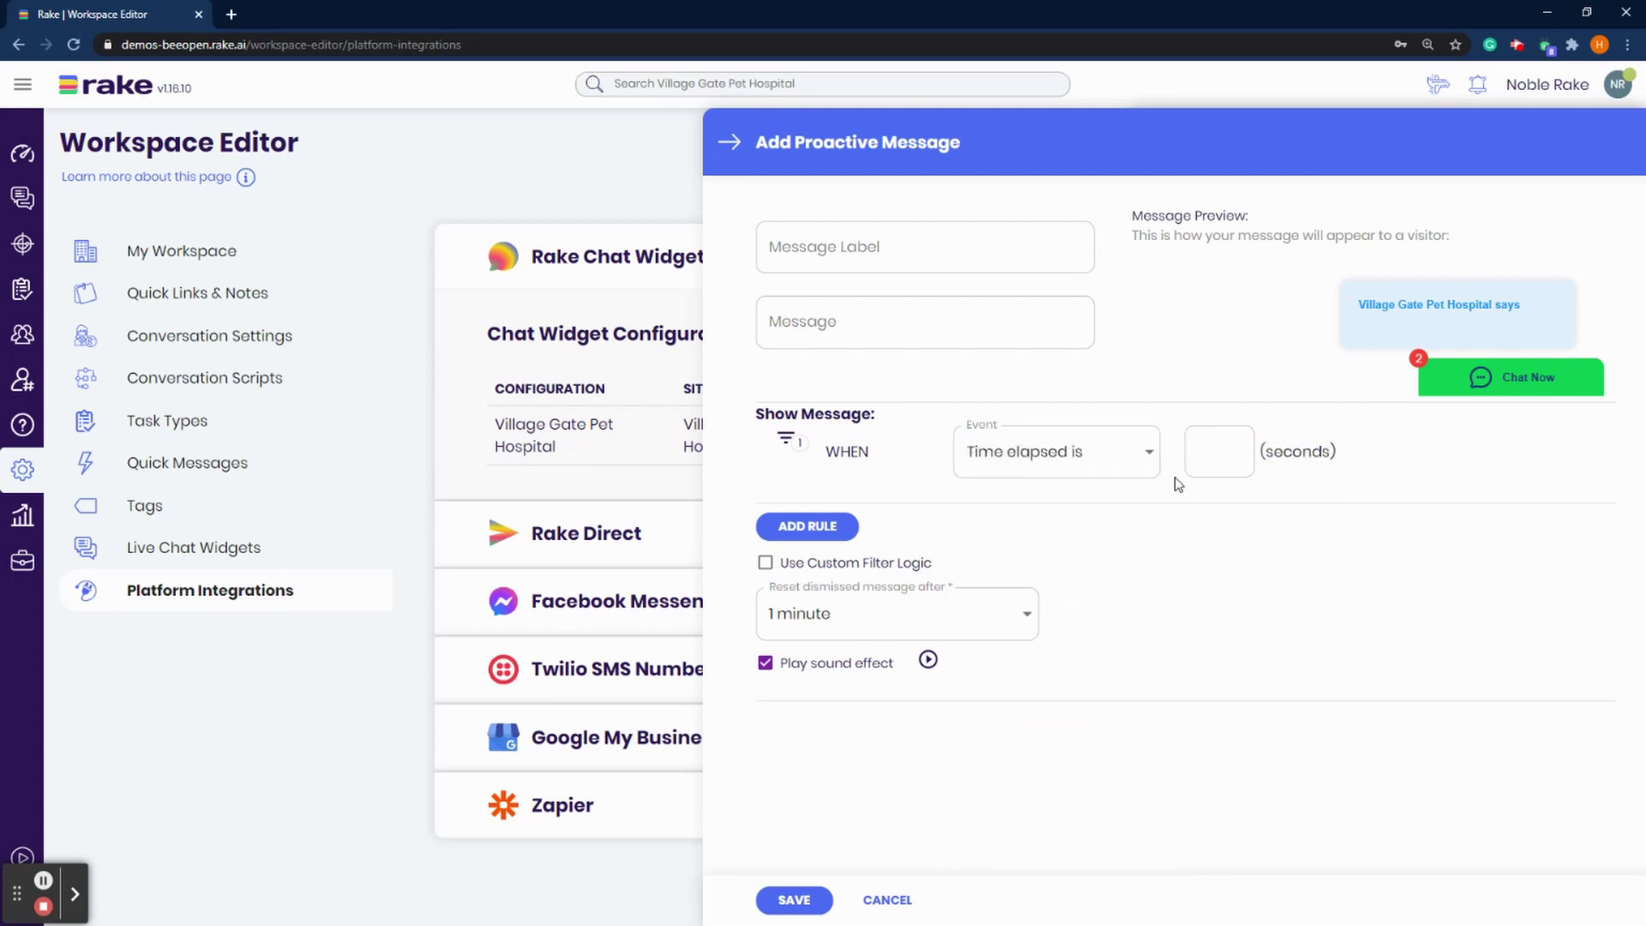
{"action": "left_click", "coordinate": [1224, 447]}
{"action": "left_click", "coordinate": [1080, 452]}
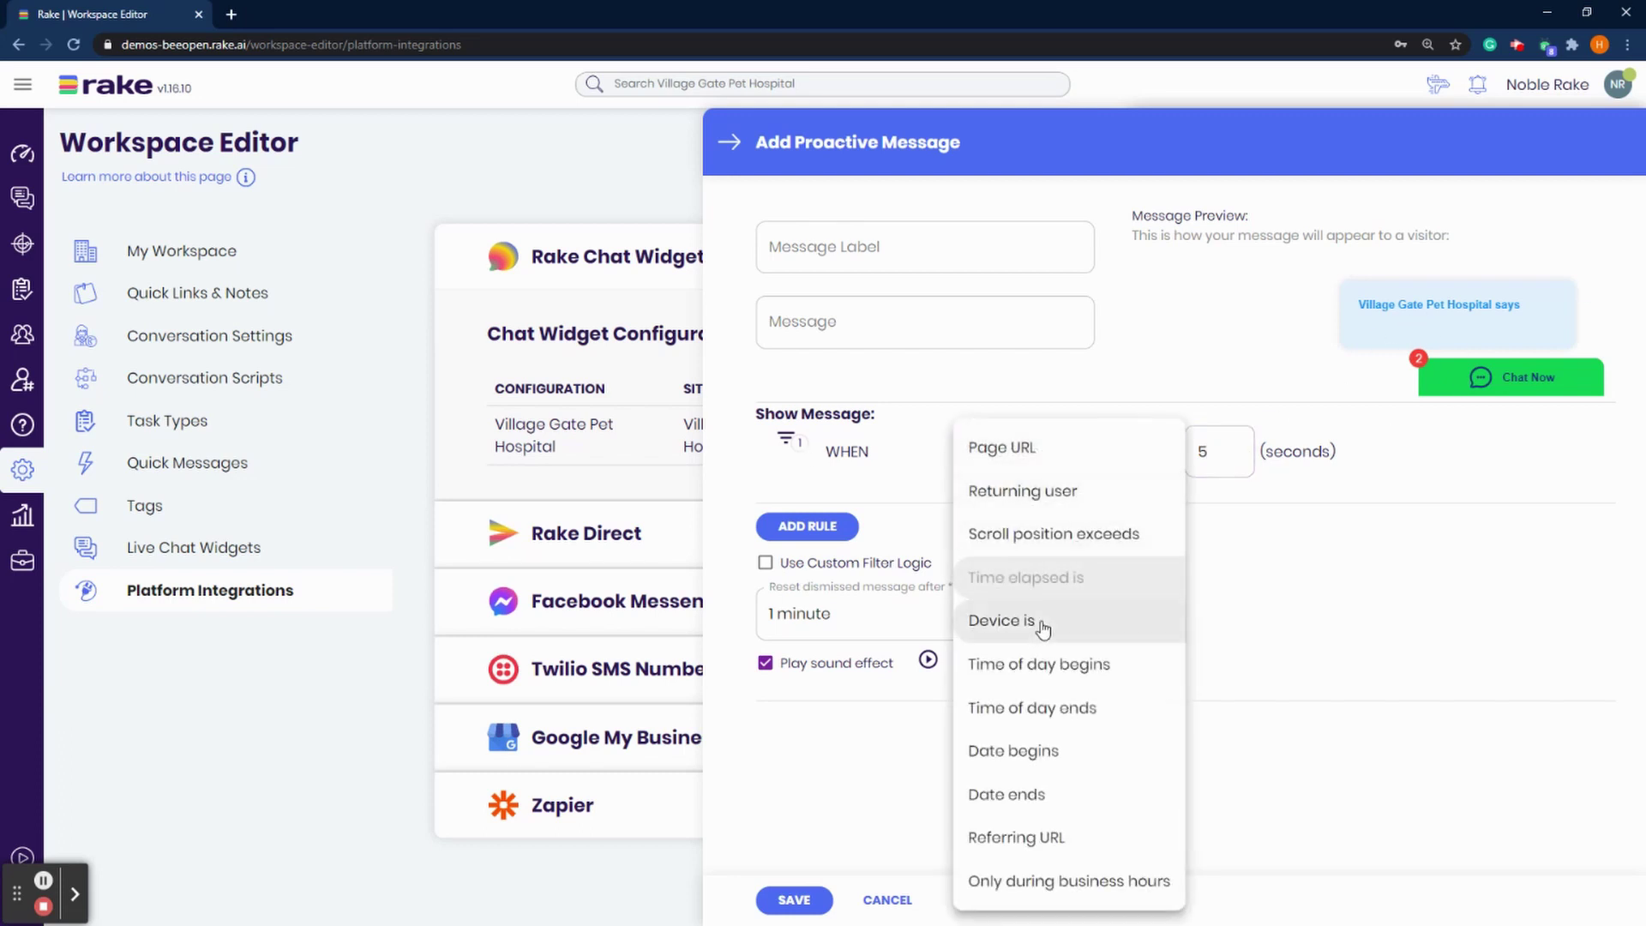
{"action": "left_click", "coordinate": [1040, 620]}
{"action": "left_click", "coordinate": [1222, 463]}
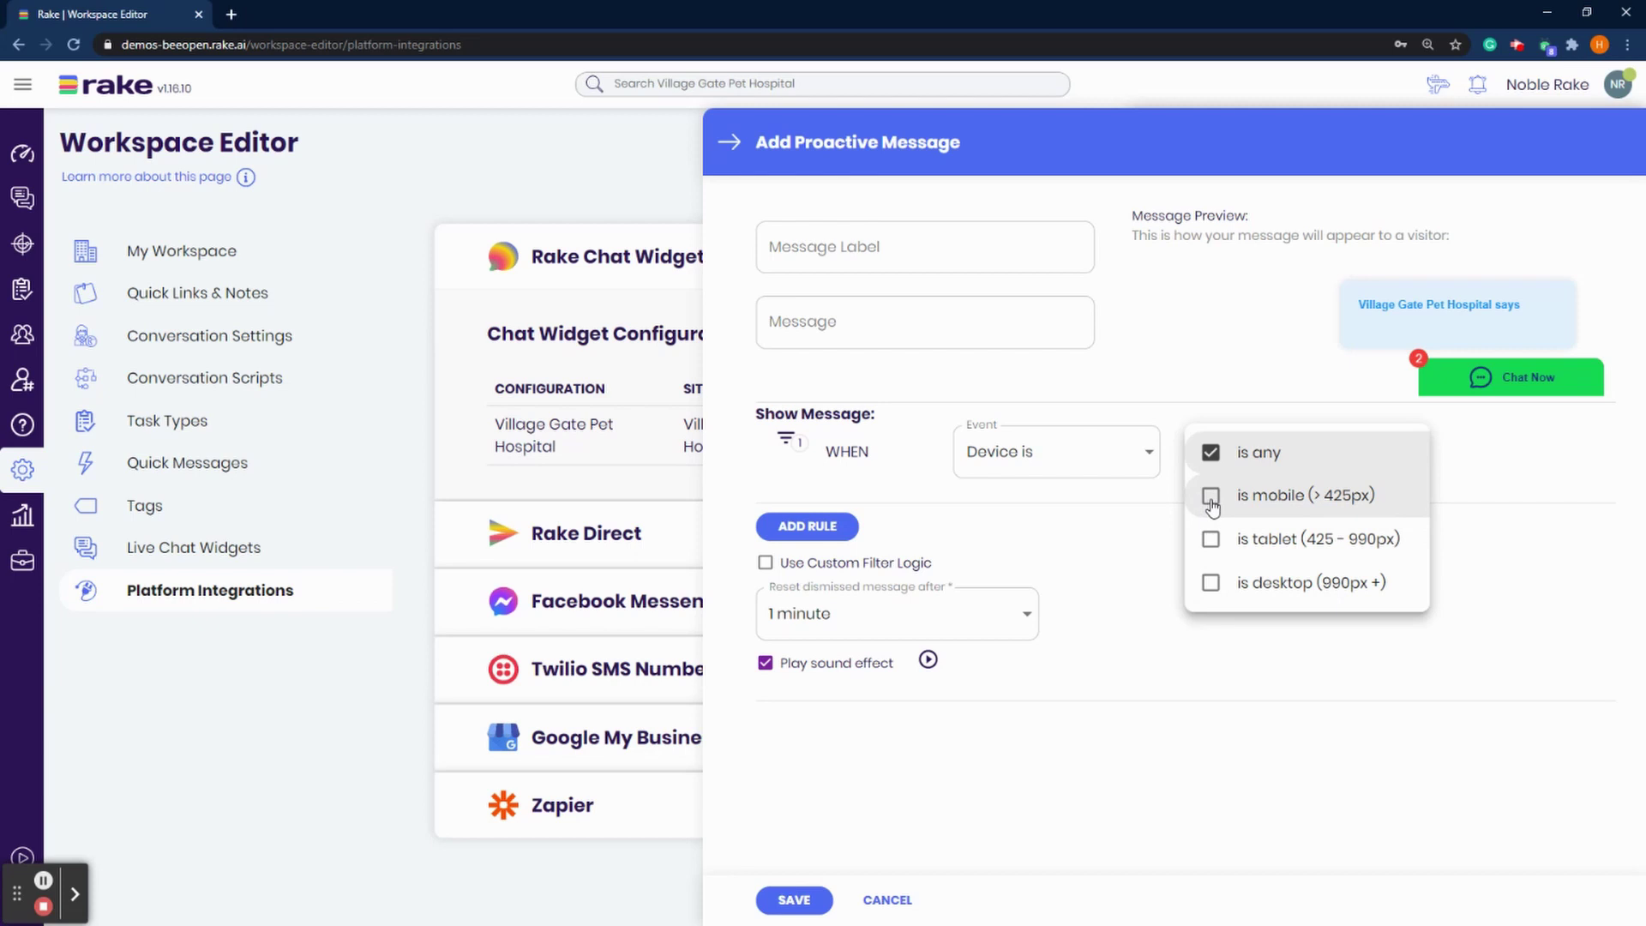
{"action": "left_click", "coordinate": [1210, 451]}
{"action": "left_click", "coordinate": [1211, 539]}
{"action": "left_click", "coordinate": [1211, 582]}
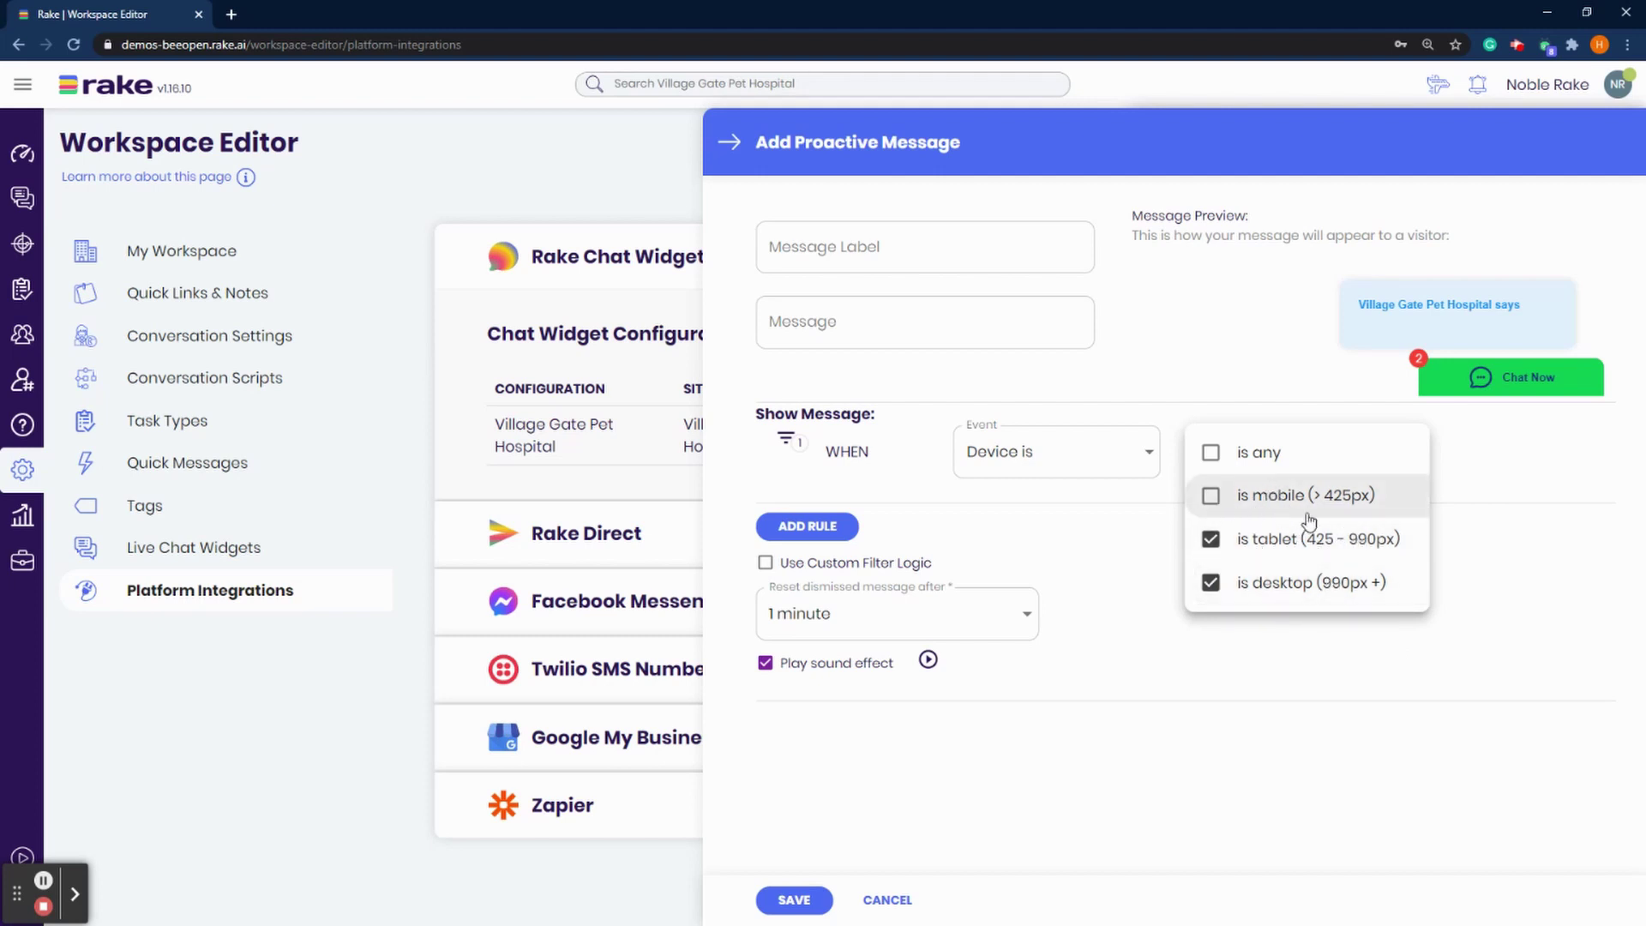
{"action": "left_click", "coordinate": [1083, 461]}
Set the rule to Time of day begins at 02:00 PM.
{"action": "left_click", "coordinate": [1083, 461]}
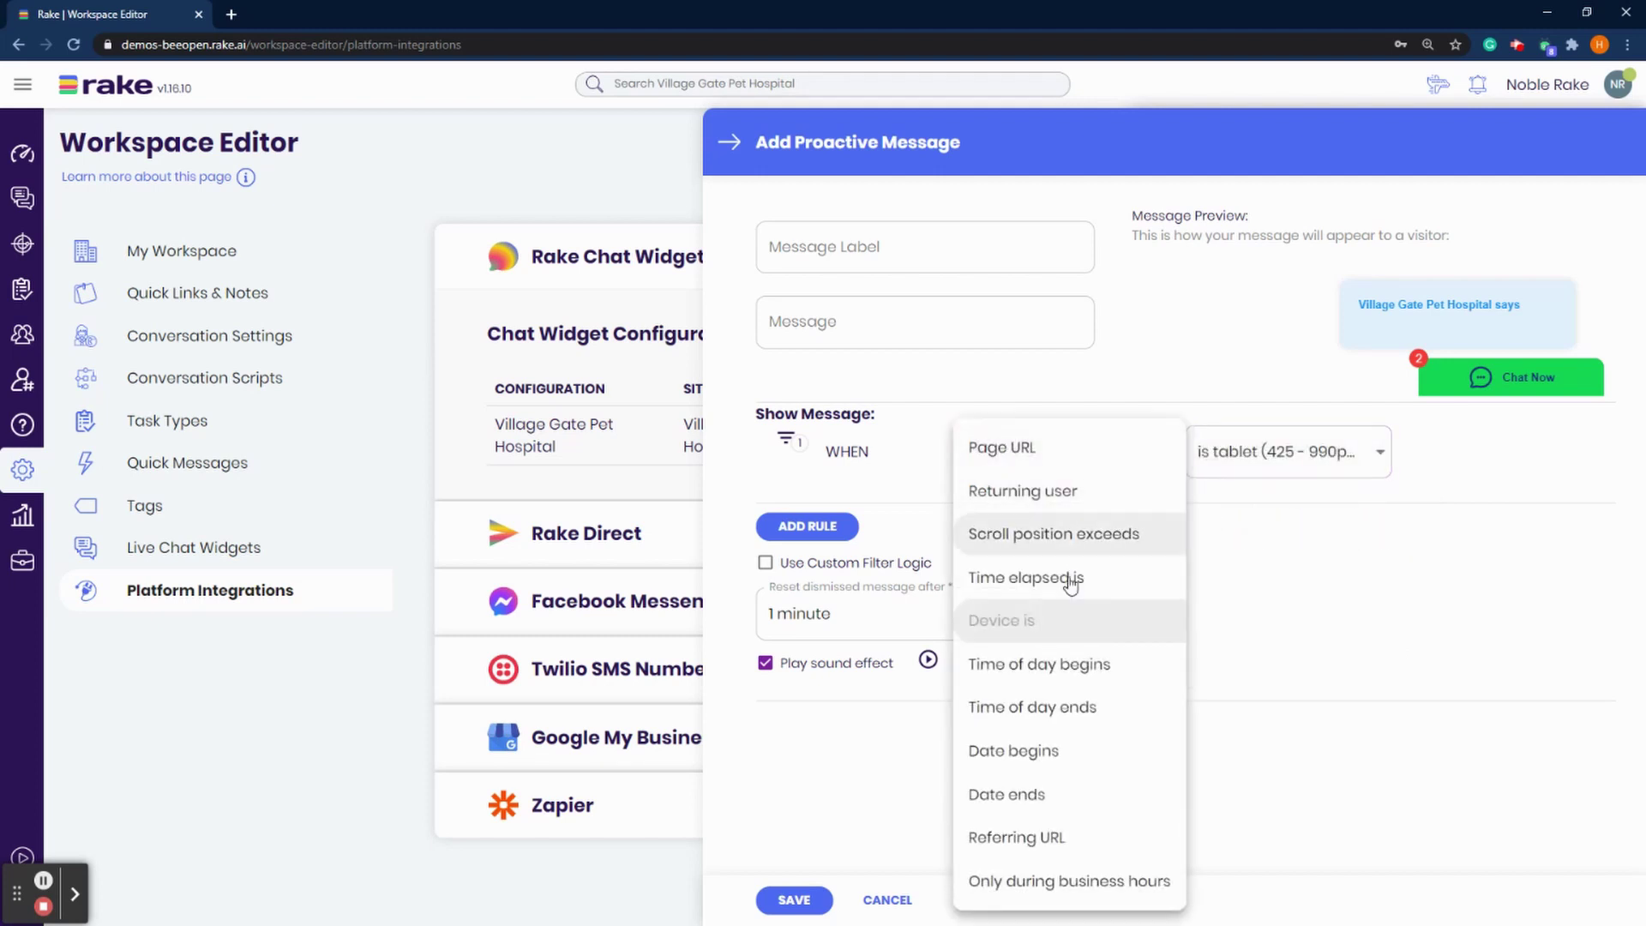
{"action": "left_click", "coordinate": [1063, 665]}
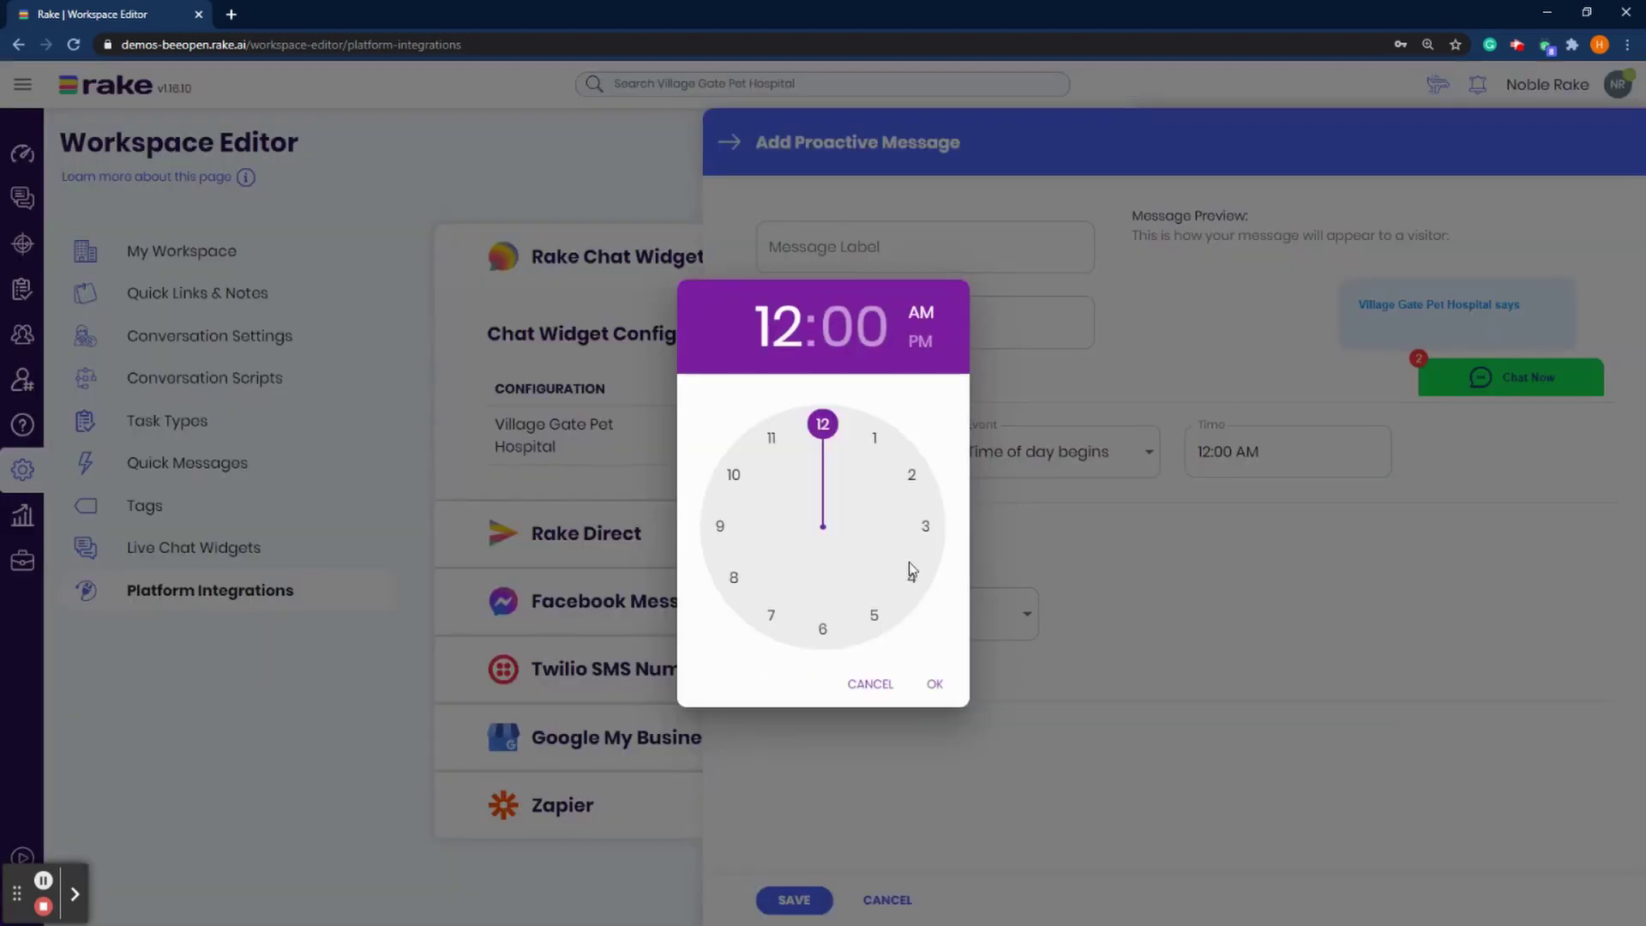
{"action": "left_click", "coordinate": [912, 473]}
{"action": "left_click", "coordinate": [929, 341]}
{"action": "left_click", "coordinate": [933, 686]}
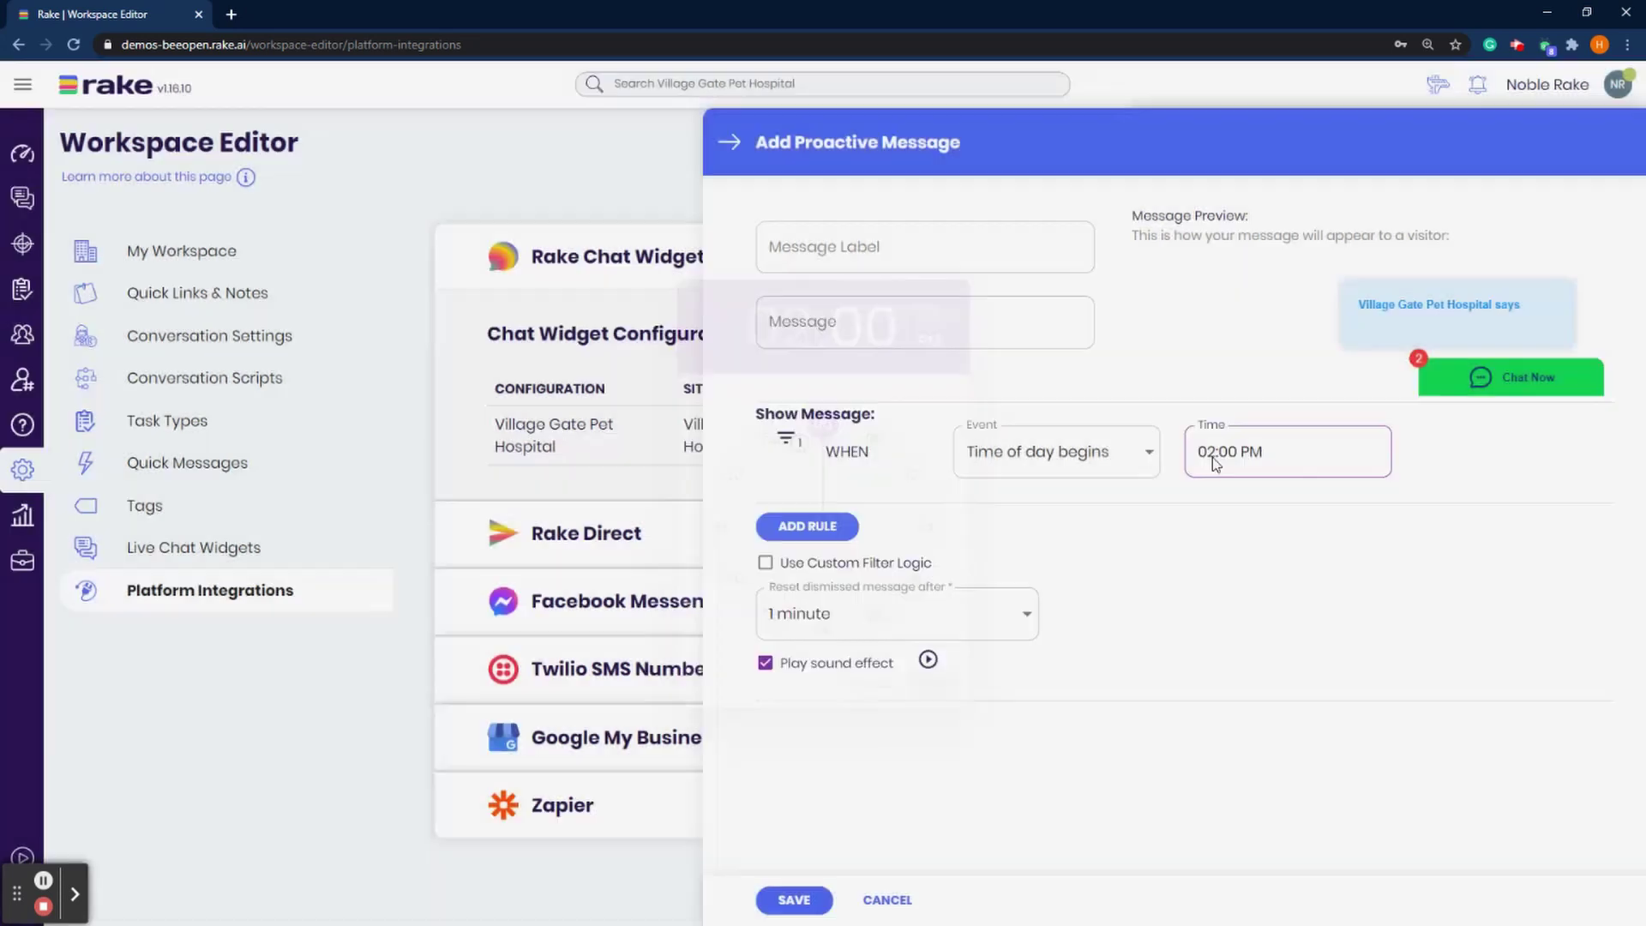
Add a second rule, Time of day ends at 04:00 PM, then delete it.
{"action": "left_click", "coordinate": [807, 523]}
{"action": "left_click", "coordinate": [1010, 521]}
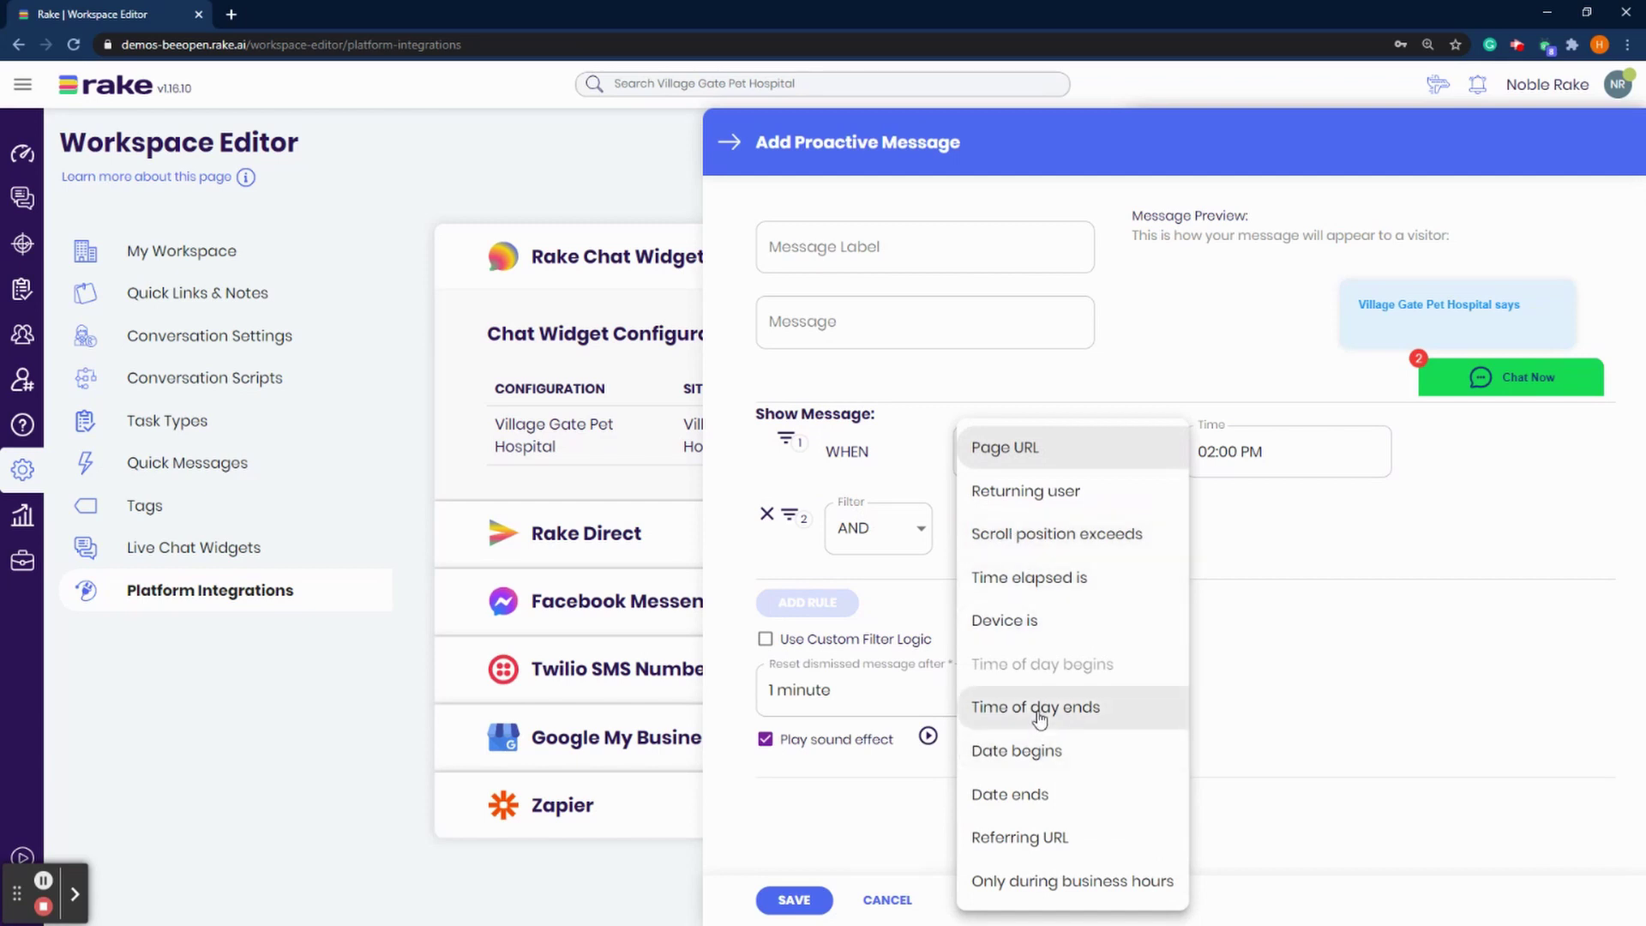
{"action": "left_click", "coordinate": [1038, 710]}
{"action": "left_click", "coordinate": [1223, 527]}
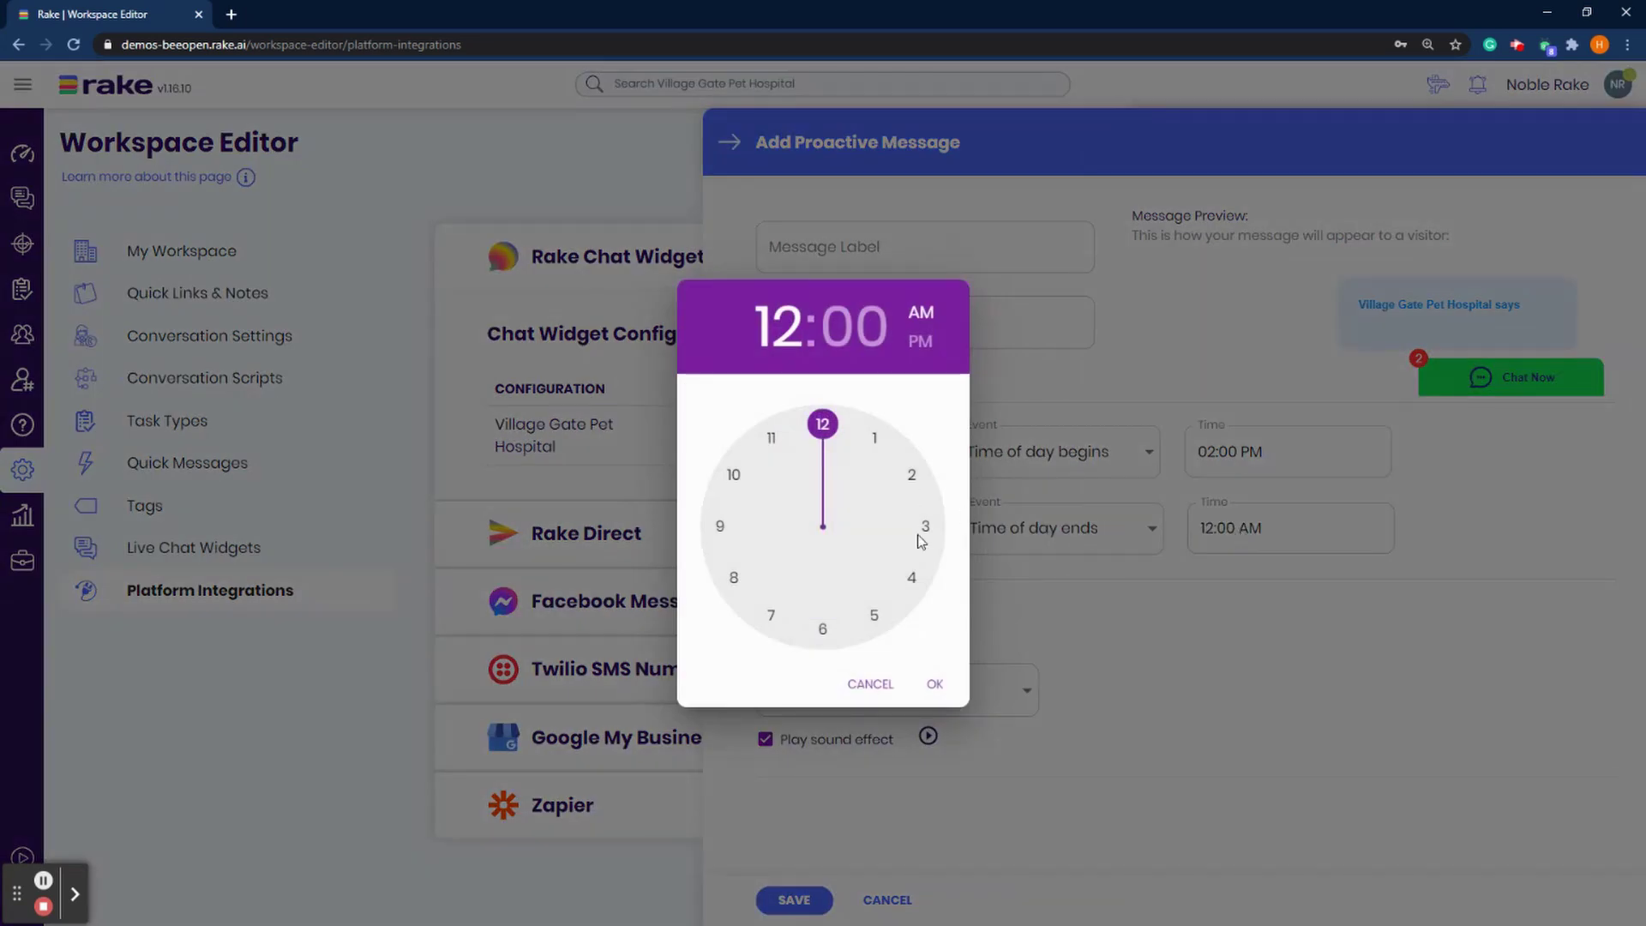
{"action": "left_click", "coordinate": [910, 580]}
{"action": "left_click", "coordinate": [931, 343]}
{"action": "left_click", "coordinate": [933, 682]}
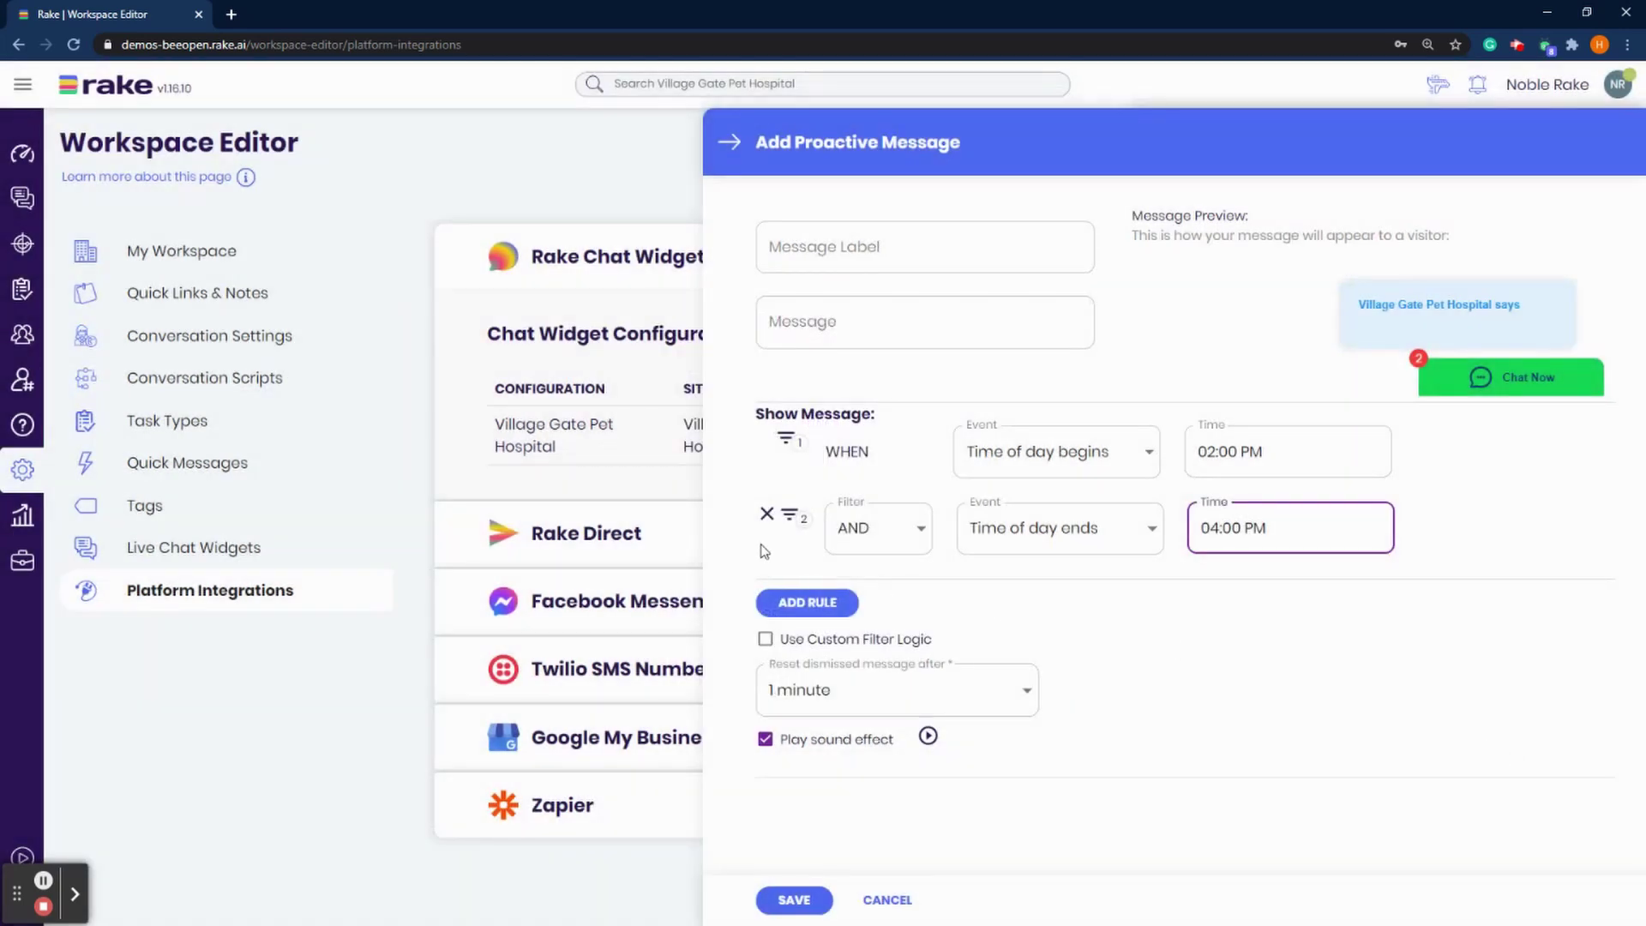
{"action": "left_click", "coordinate": [767, 513]}
{"action": "left_click", "coordinate": [1040, 458]}
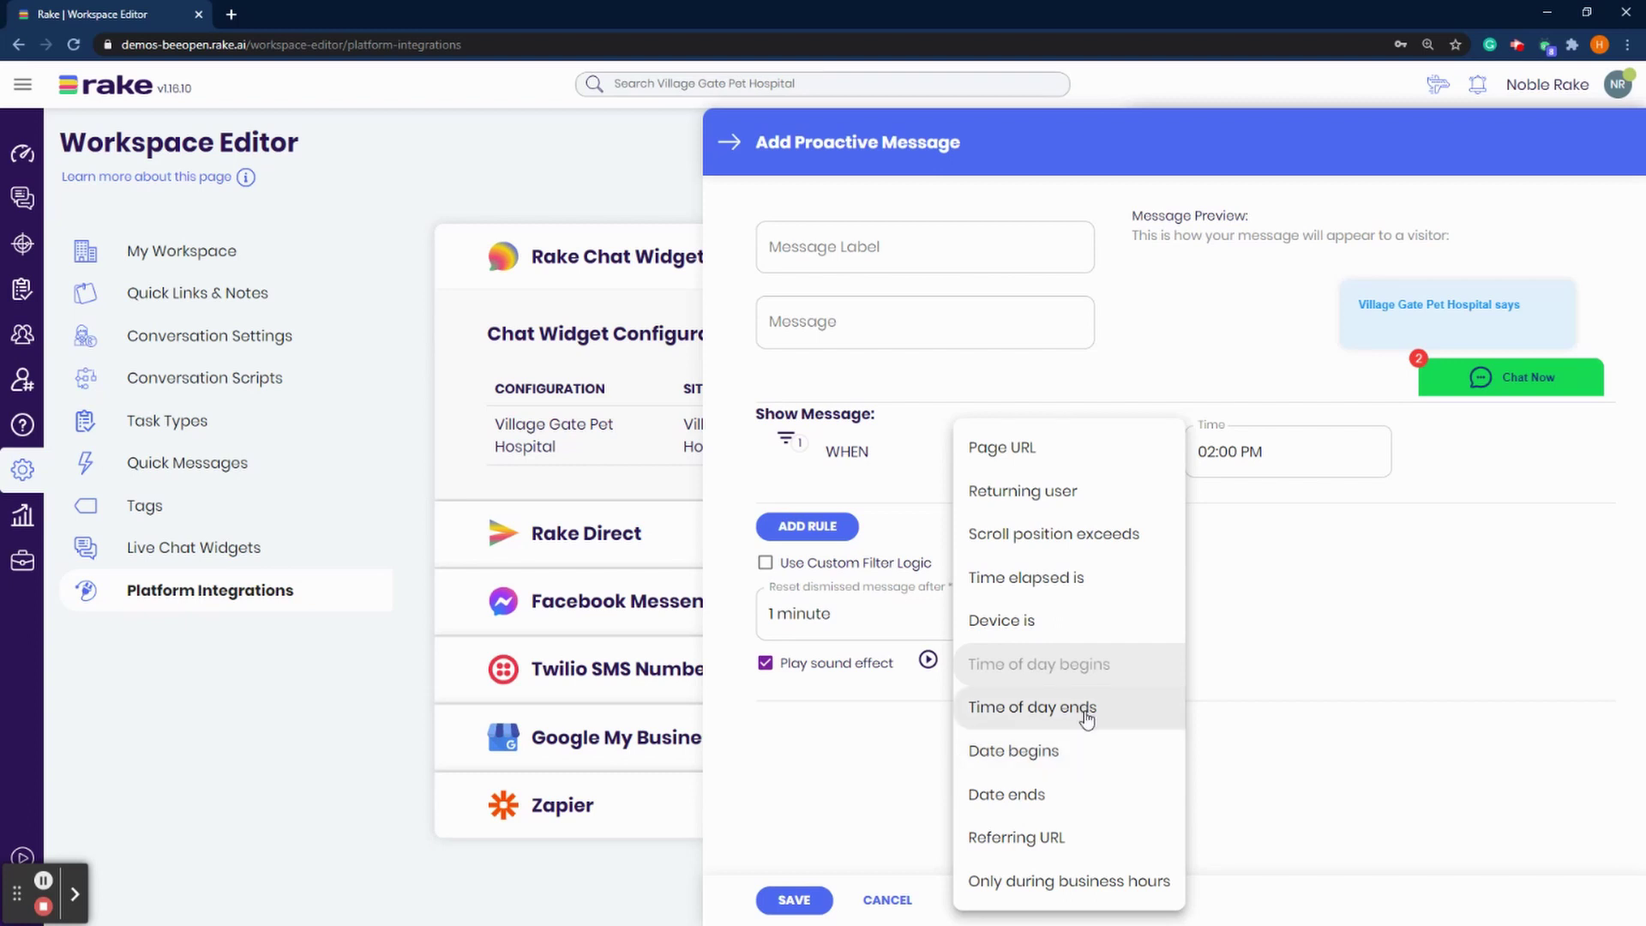
Set the first rule to Date begins on March 27, 2021 12:00 AM.
{"action": "left_click", "coordinate": [1076, 760]}
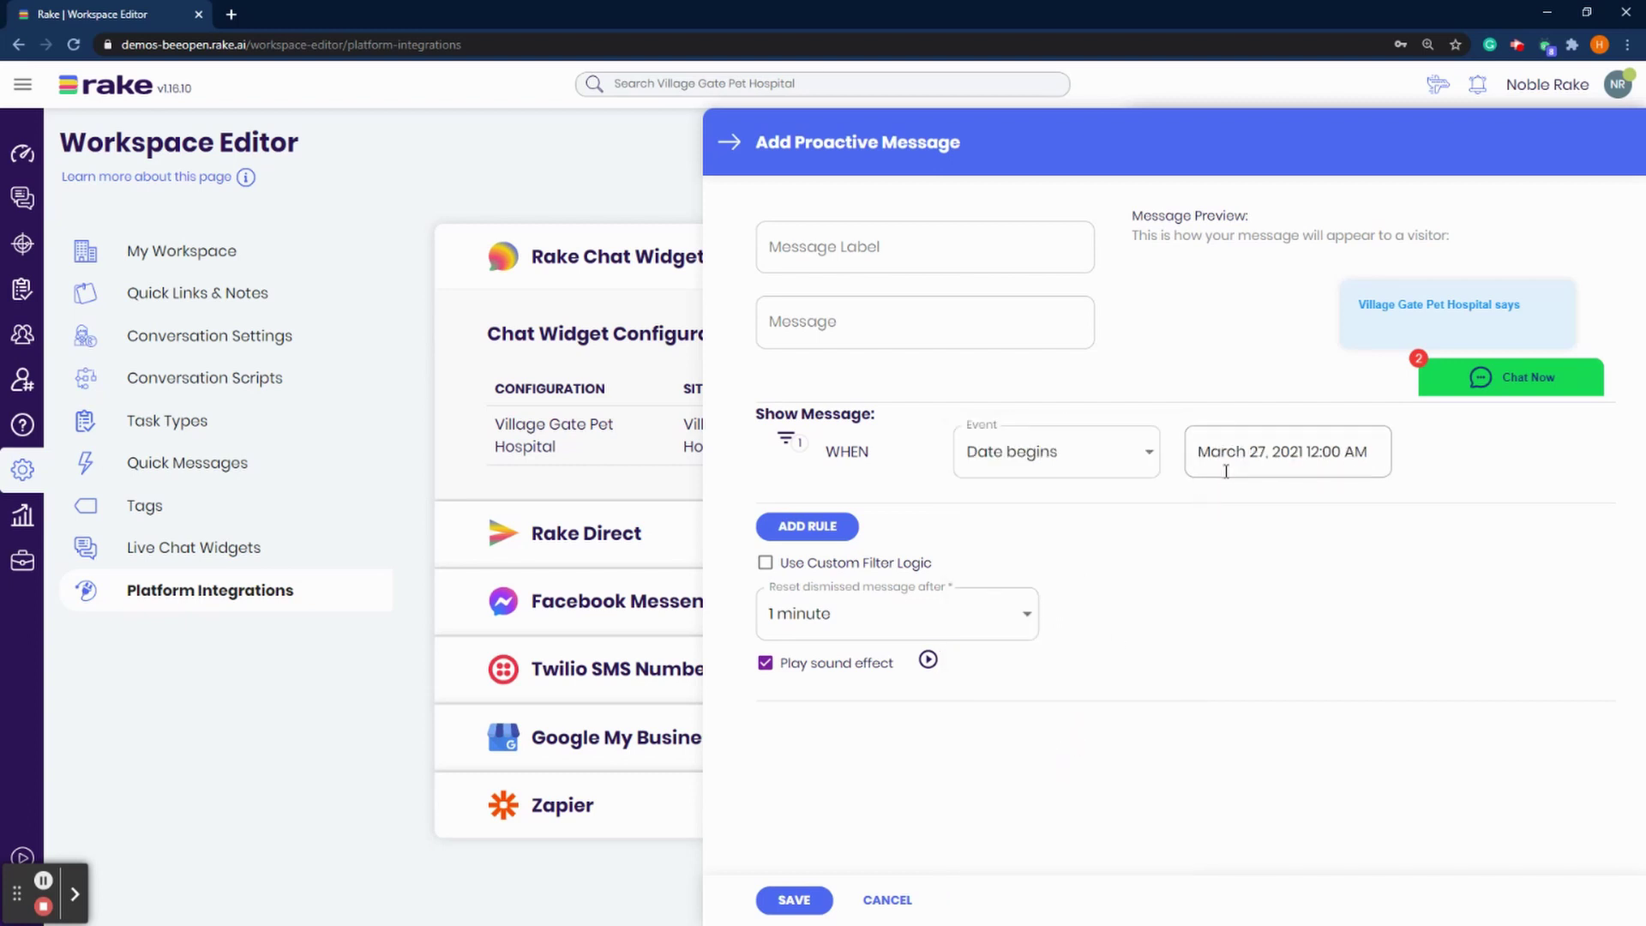
{"action": "left_click", "coordinate": [1243, 461]}
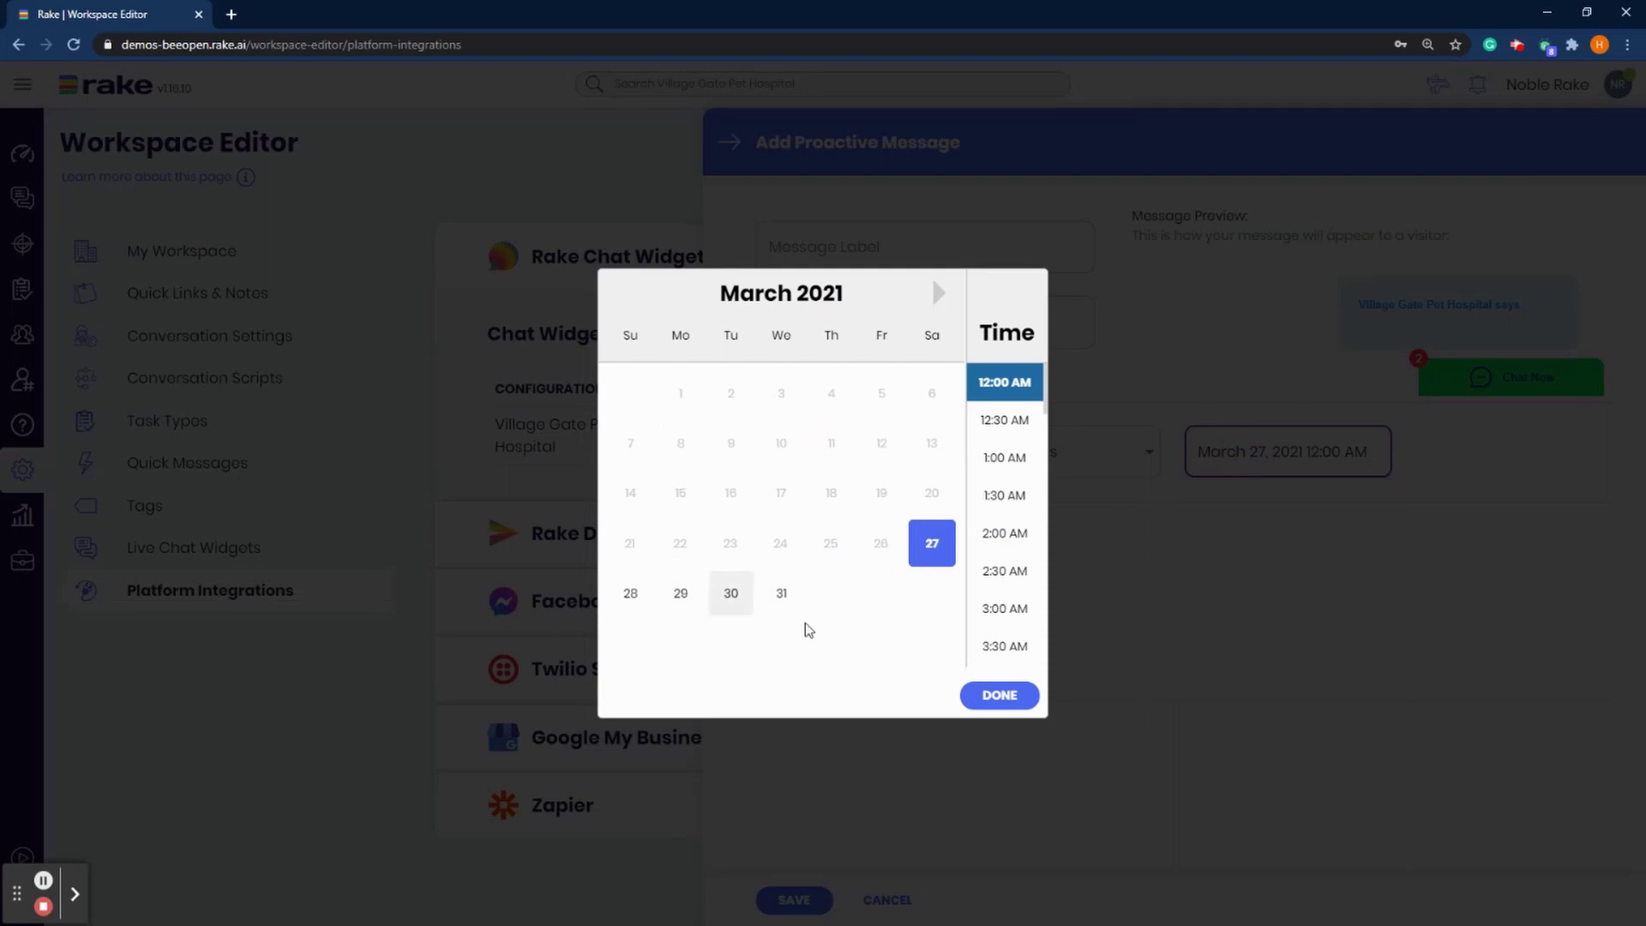
{"action": "left_click", "coordinate": [1014, 702]}
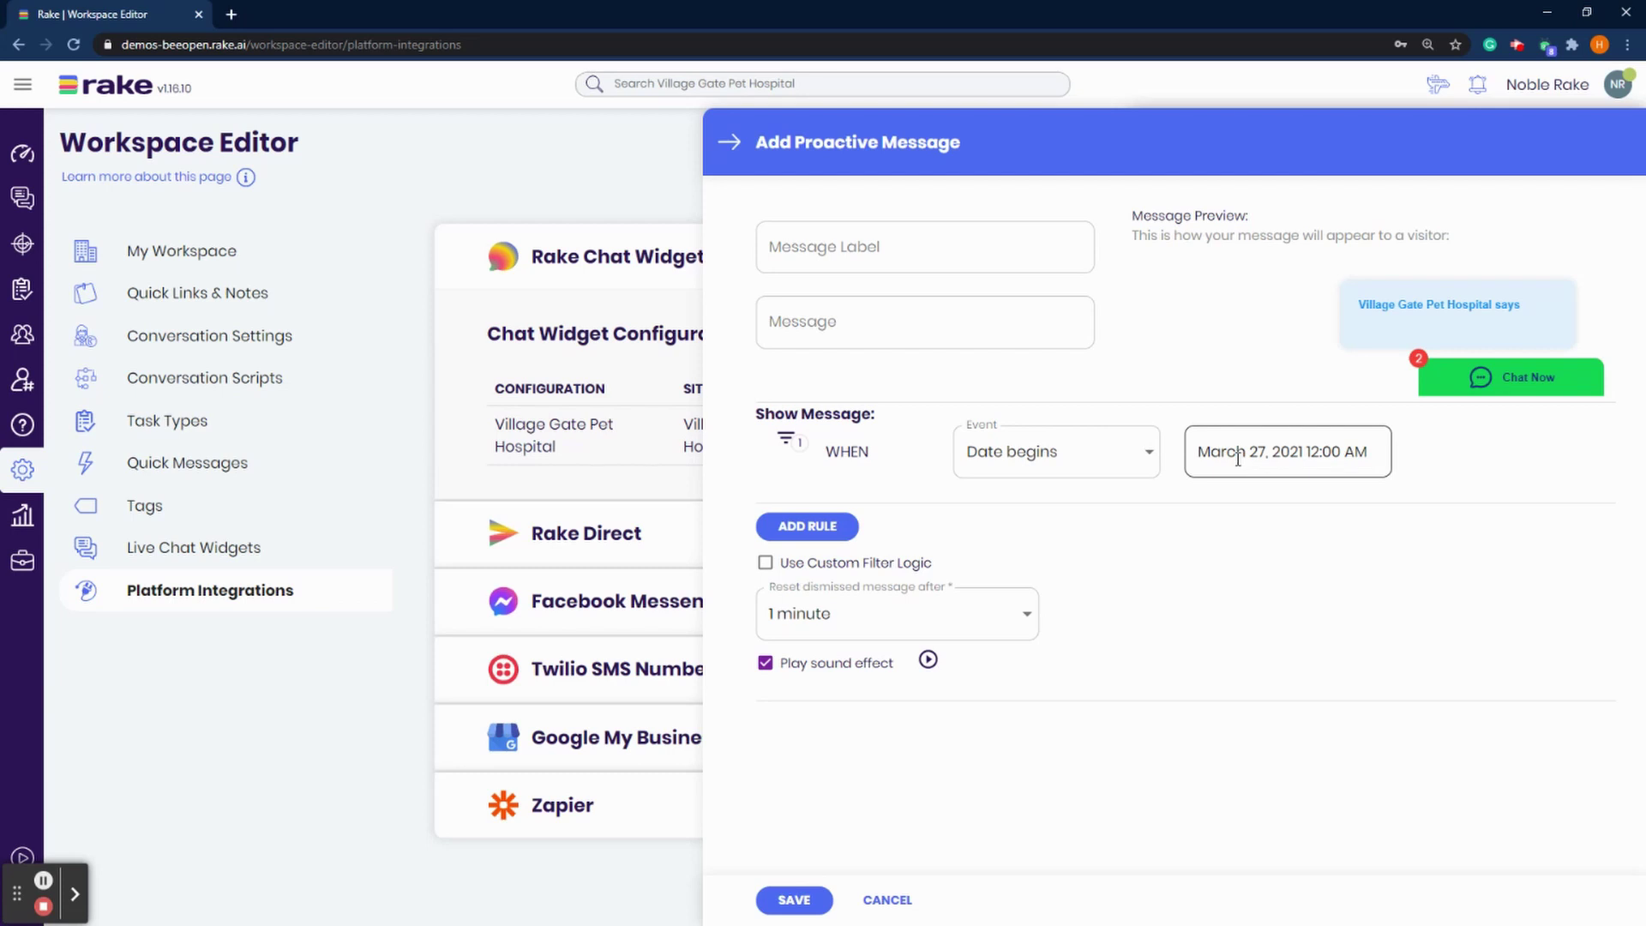
{"action": "left_click", "coordinate": [1065, 460]}
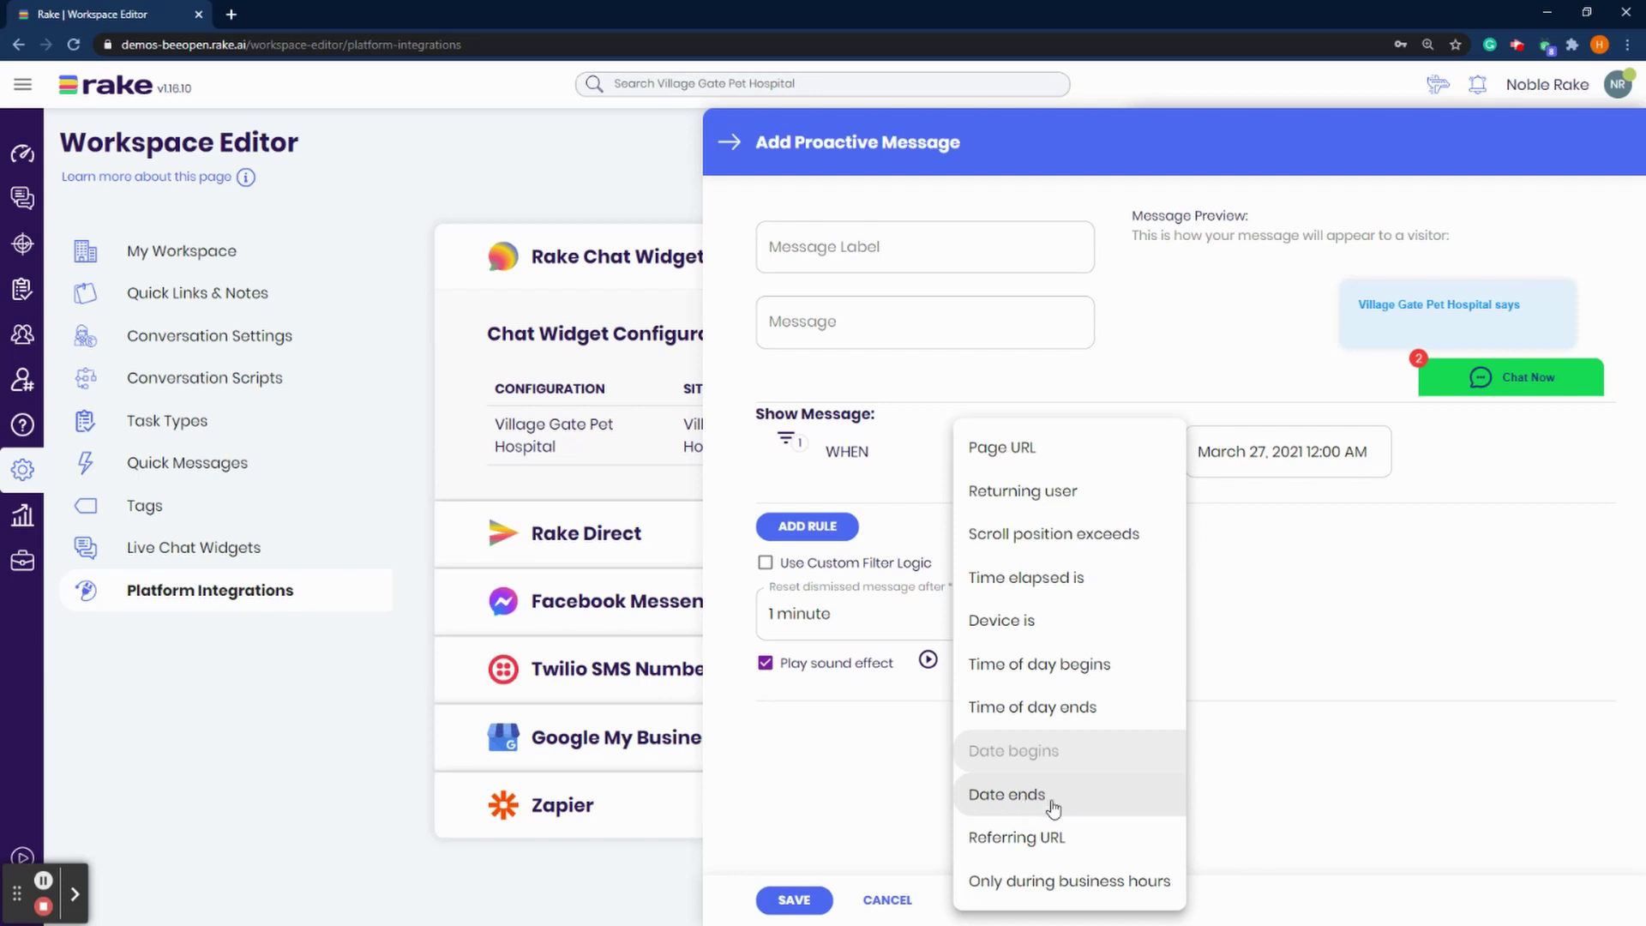
Try Referring URL contains, then switch the rule to Only during business hours.
{"action": "left_click", "coordinate": [1039, 849]}
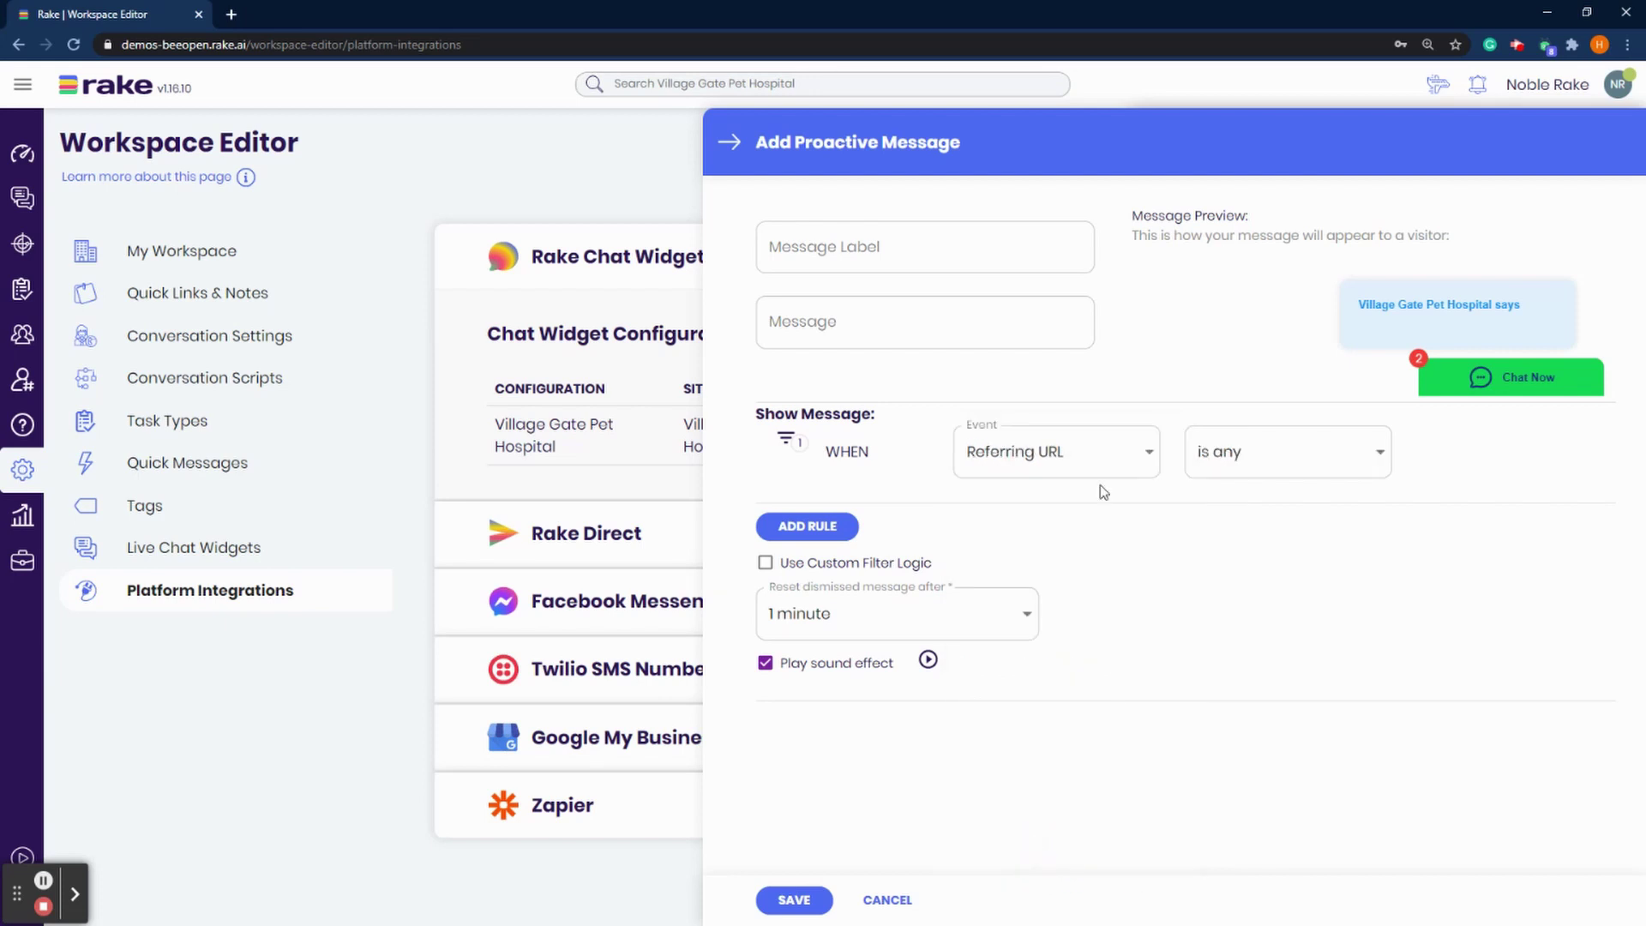
{"action": "left_click", "coordinate": [1245, 460]}
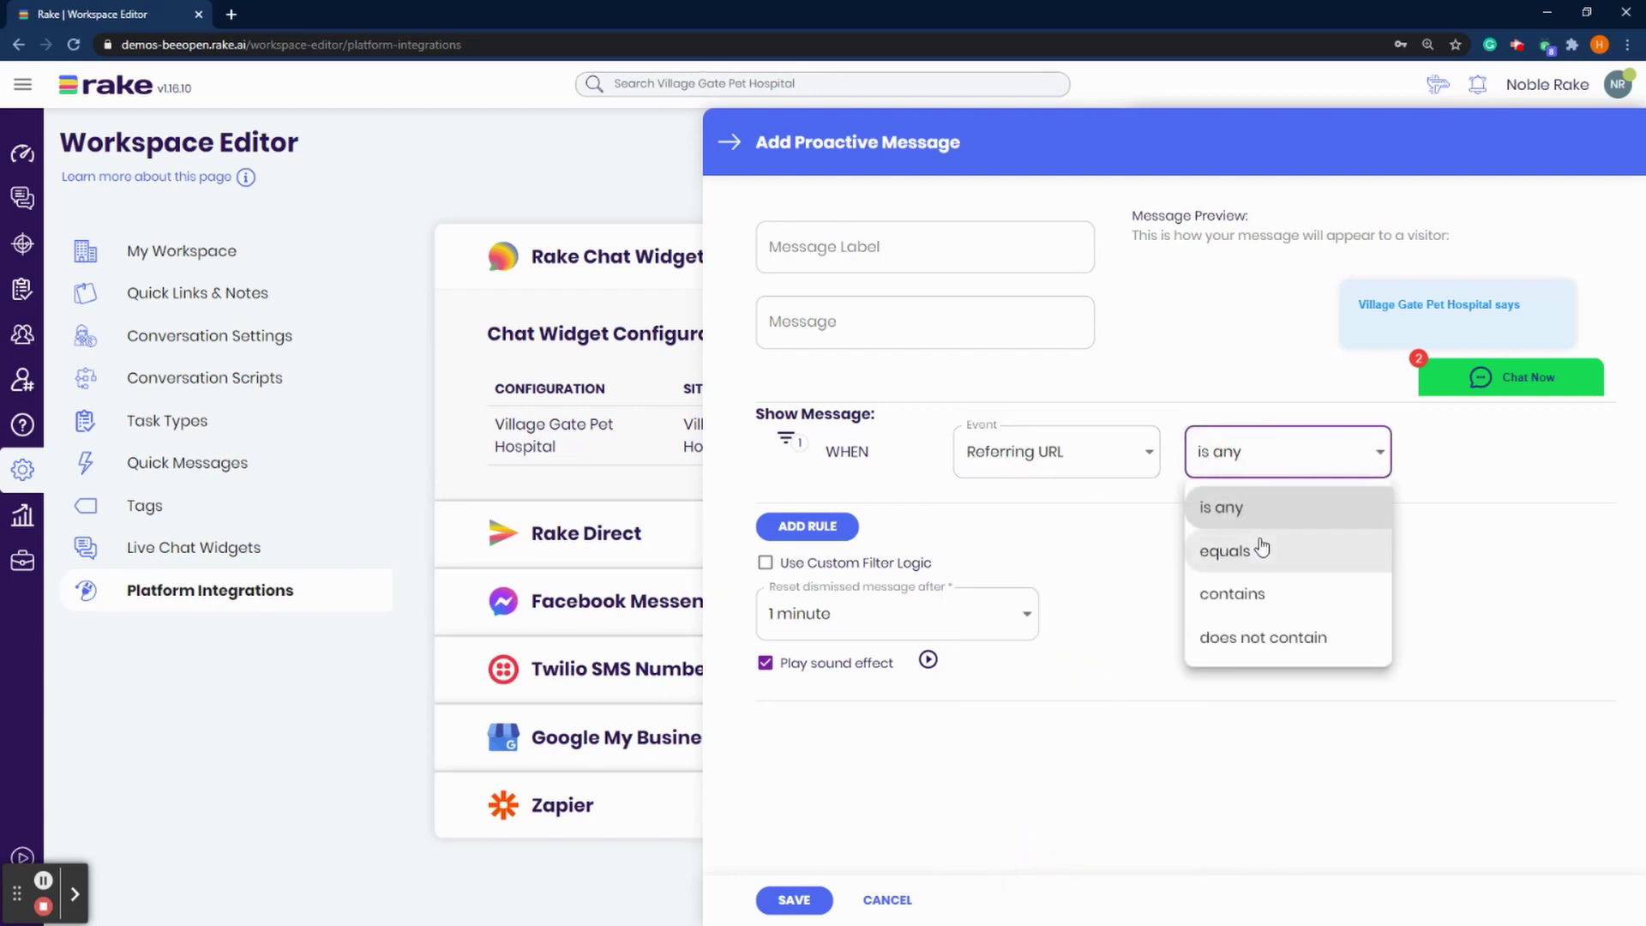
{"action": "left_click", "coordinate": [1280, 613]}
{"action": "left_click", "coordinate": [1493, 443]}
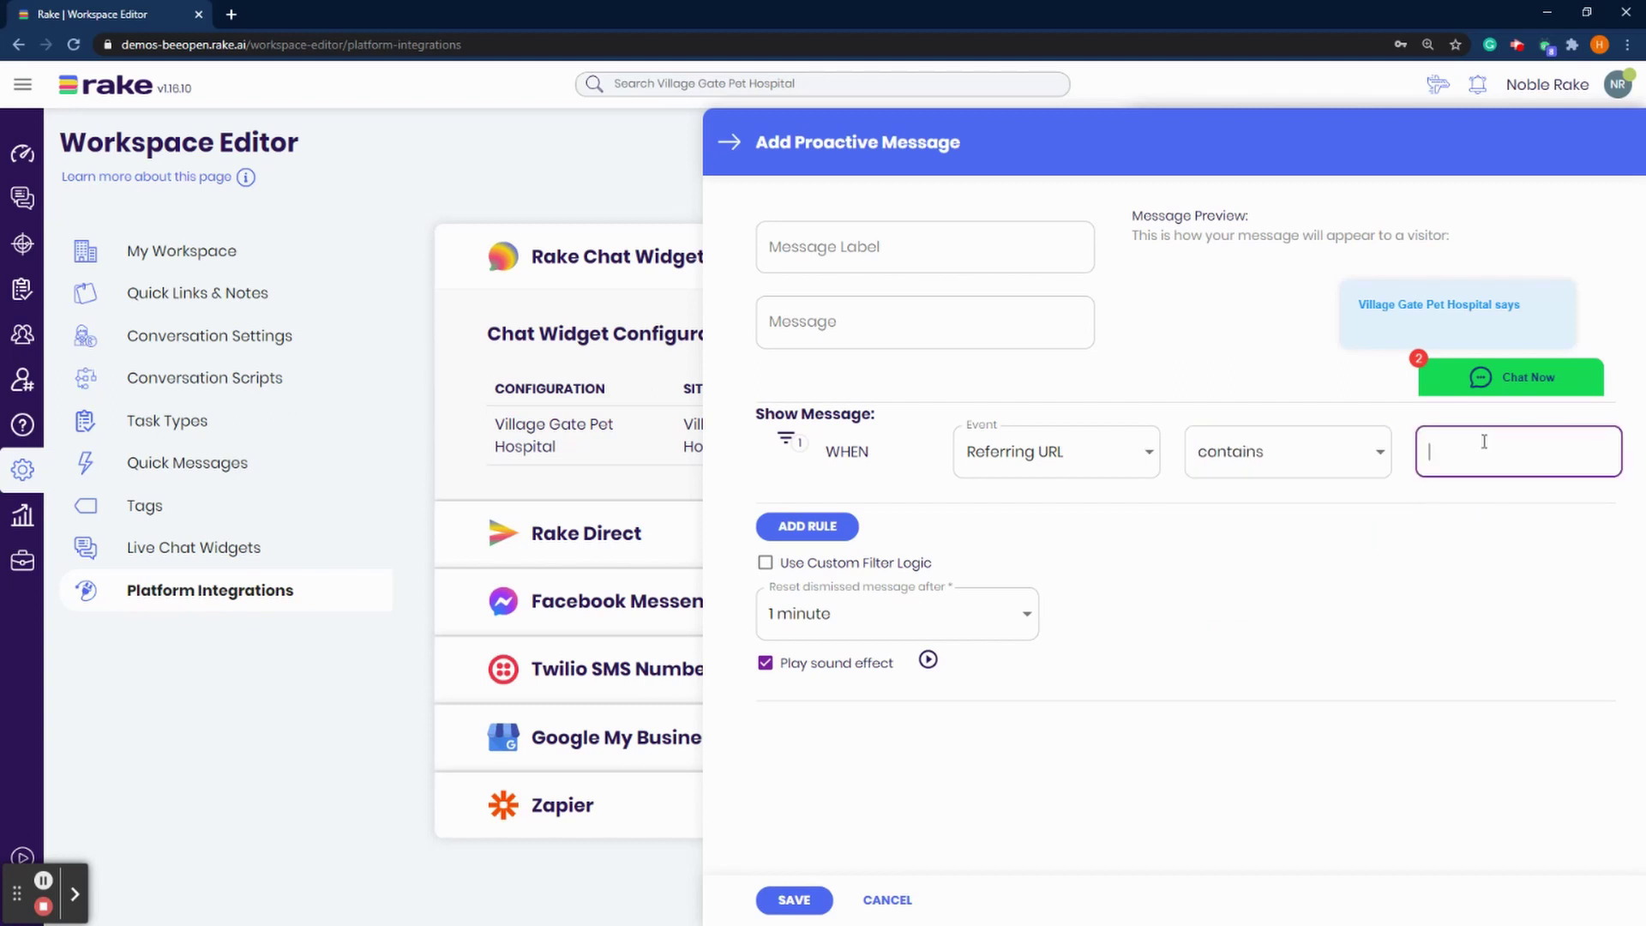
{"action": "left_click", "coordinate": [1051, 459]}
{"action": "left_click", "coordinate": [1014, 898]}
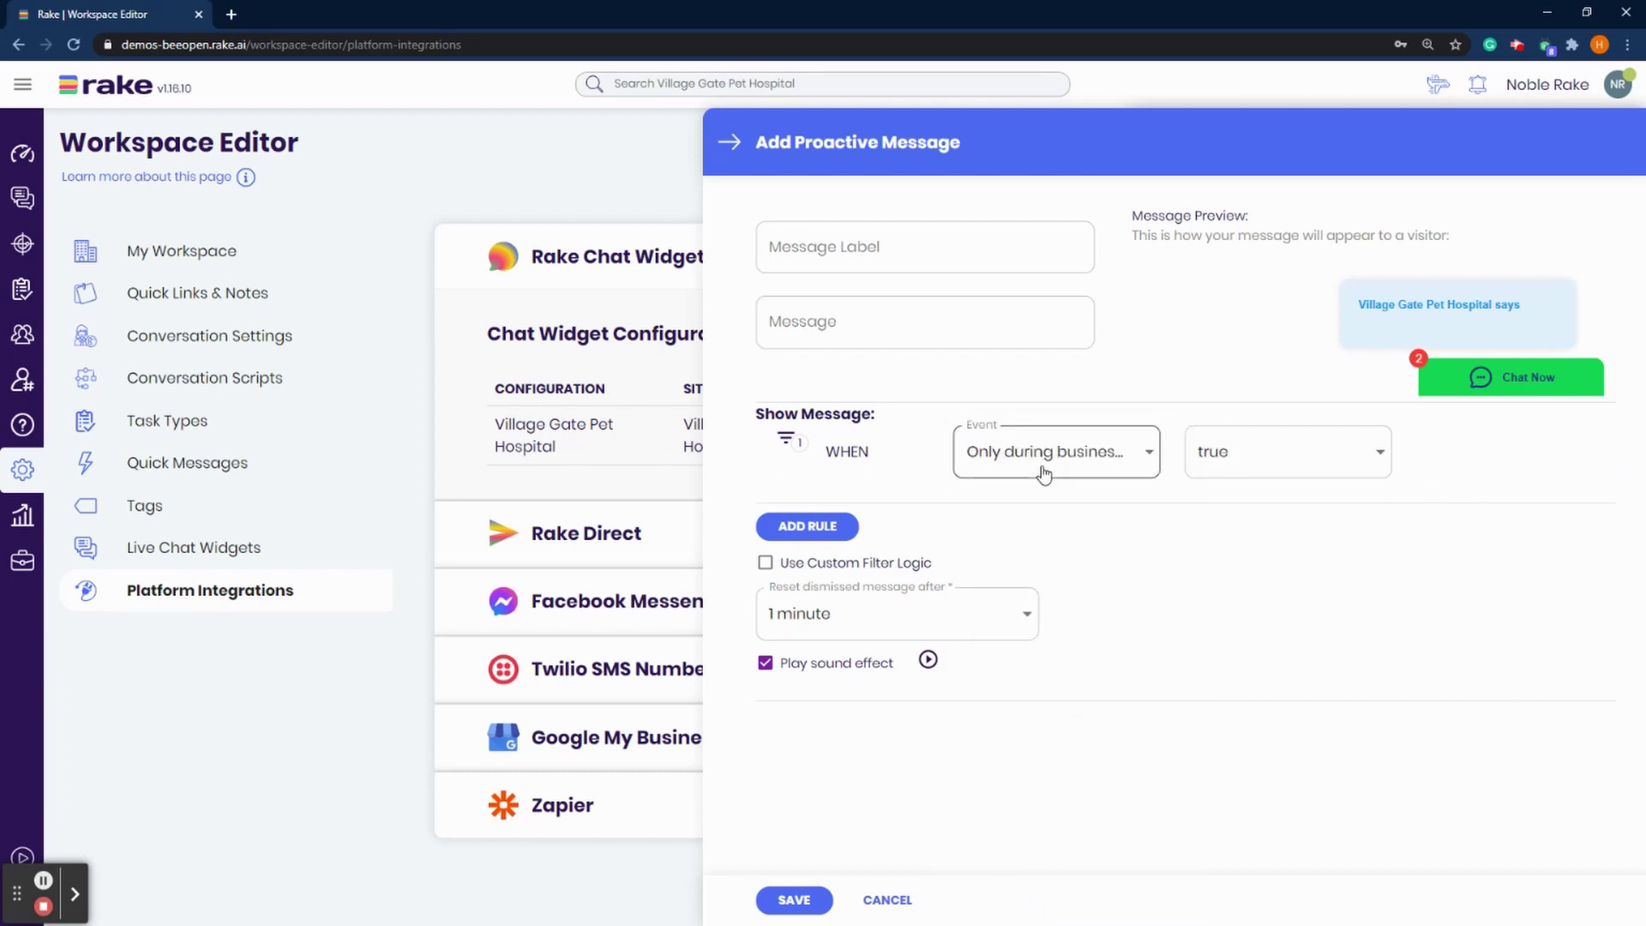
Change the Only during business hours value from true to false.
{"action": "left_click", "coordinate": [1294, 455]}
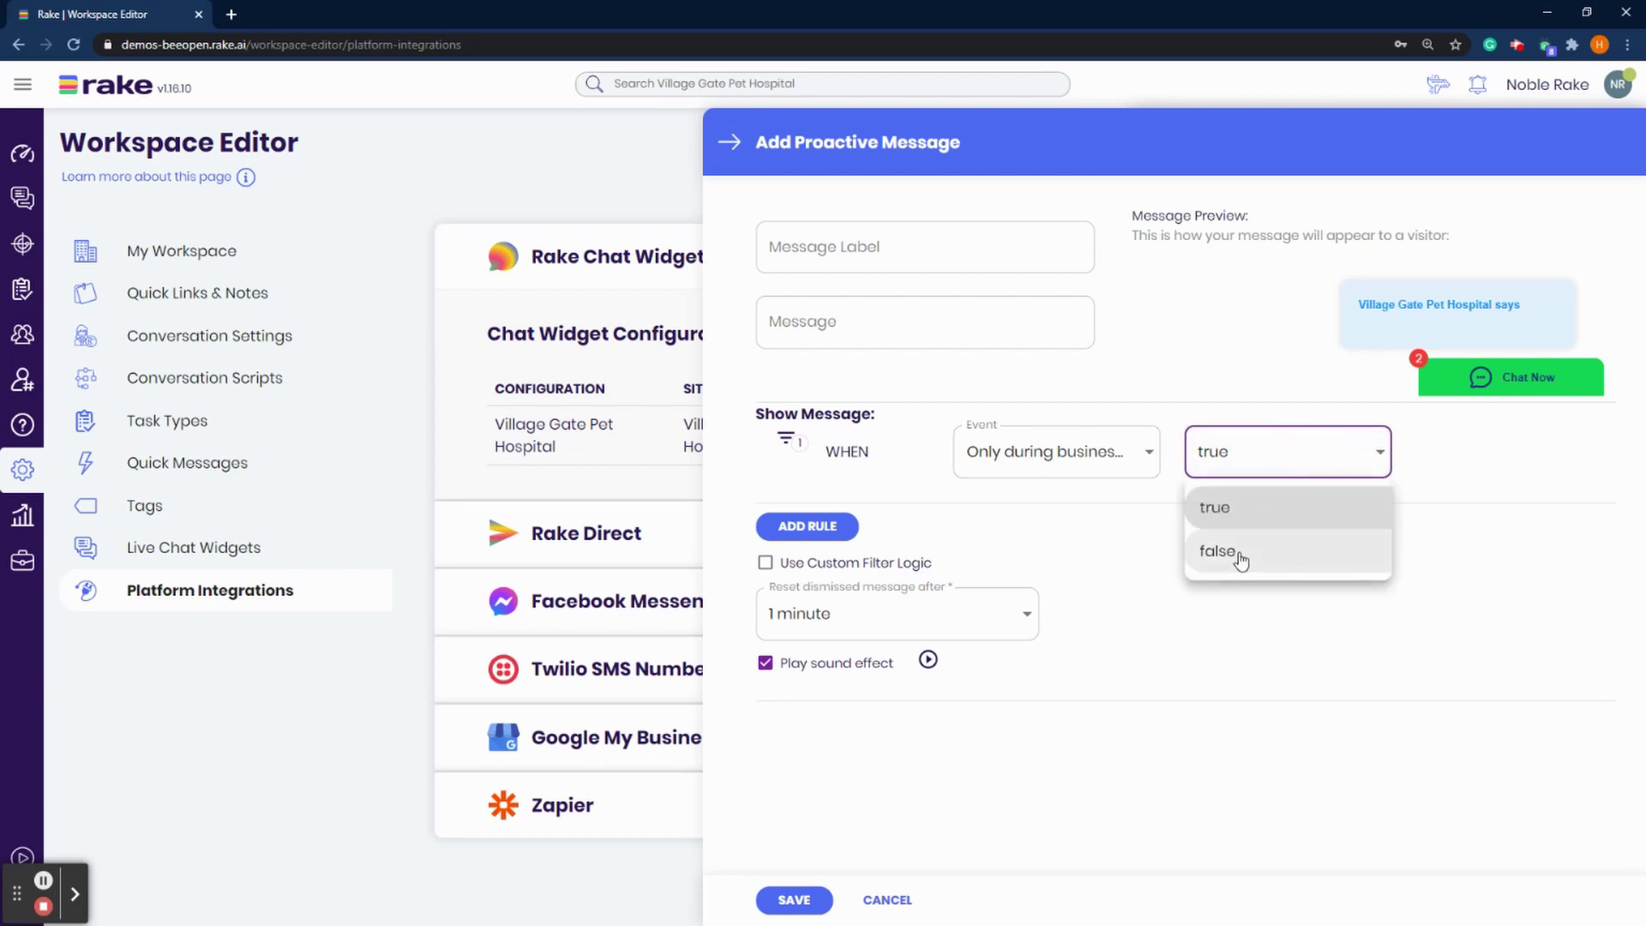
{"action": "left_click", "coordinate": [1242, 558]}
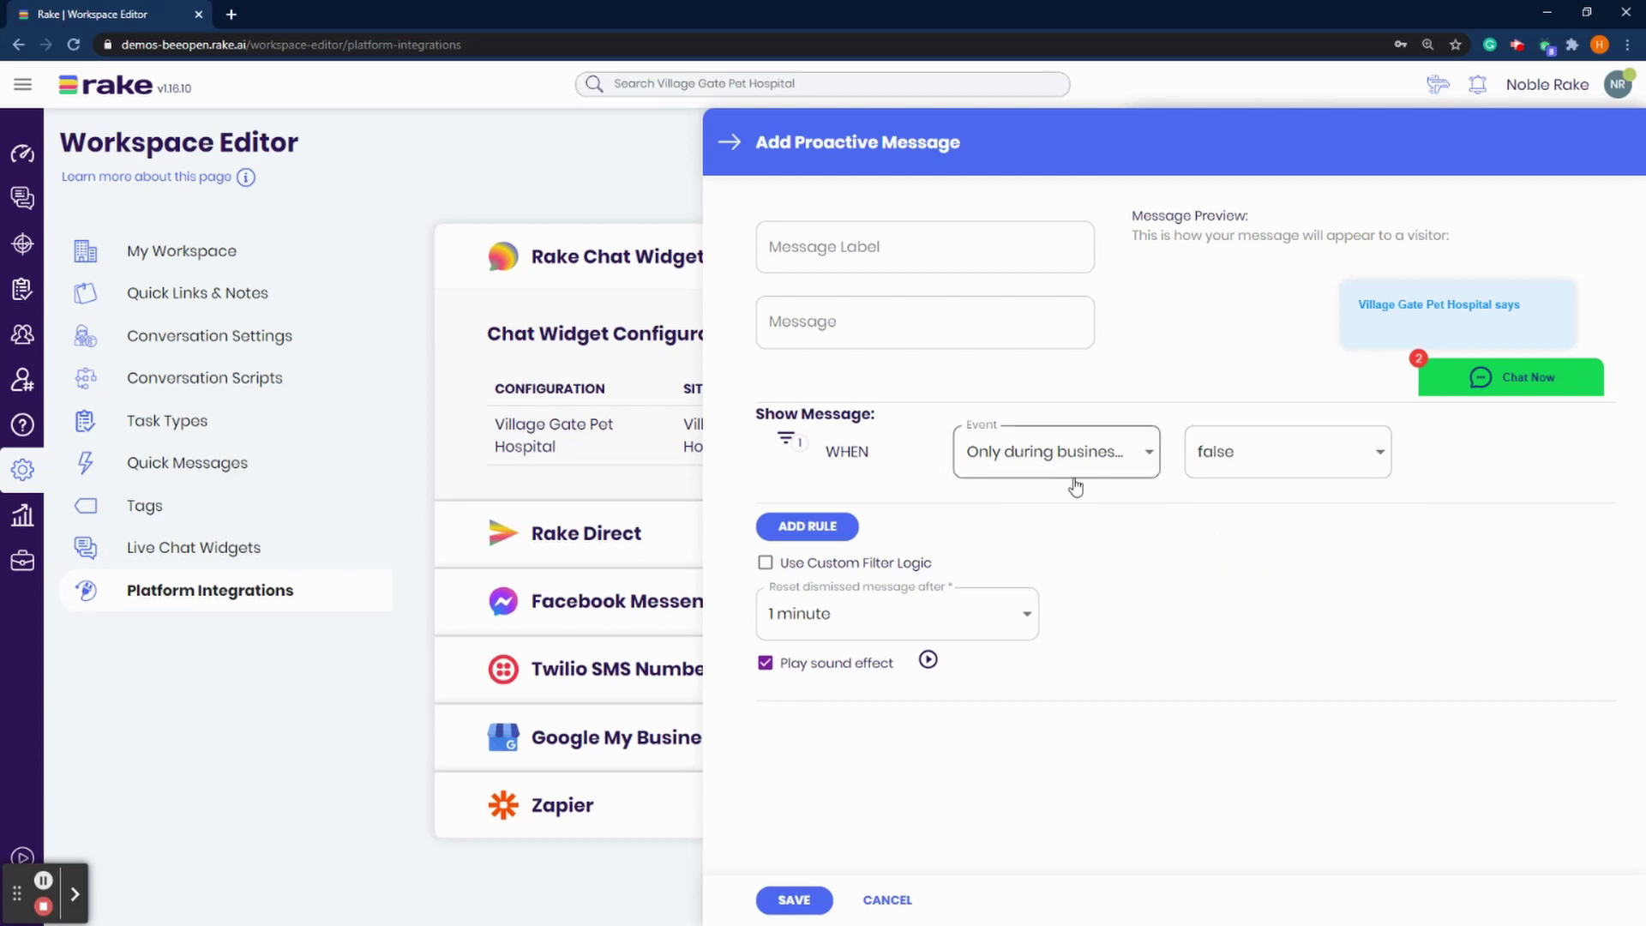
Add a Returning user rule and a Time elapsed is rule.
{"action": "left_click", "coordinate": [807, 525]}
{"action": "left_click", "coordinate": [1021, 533]}
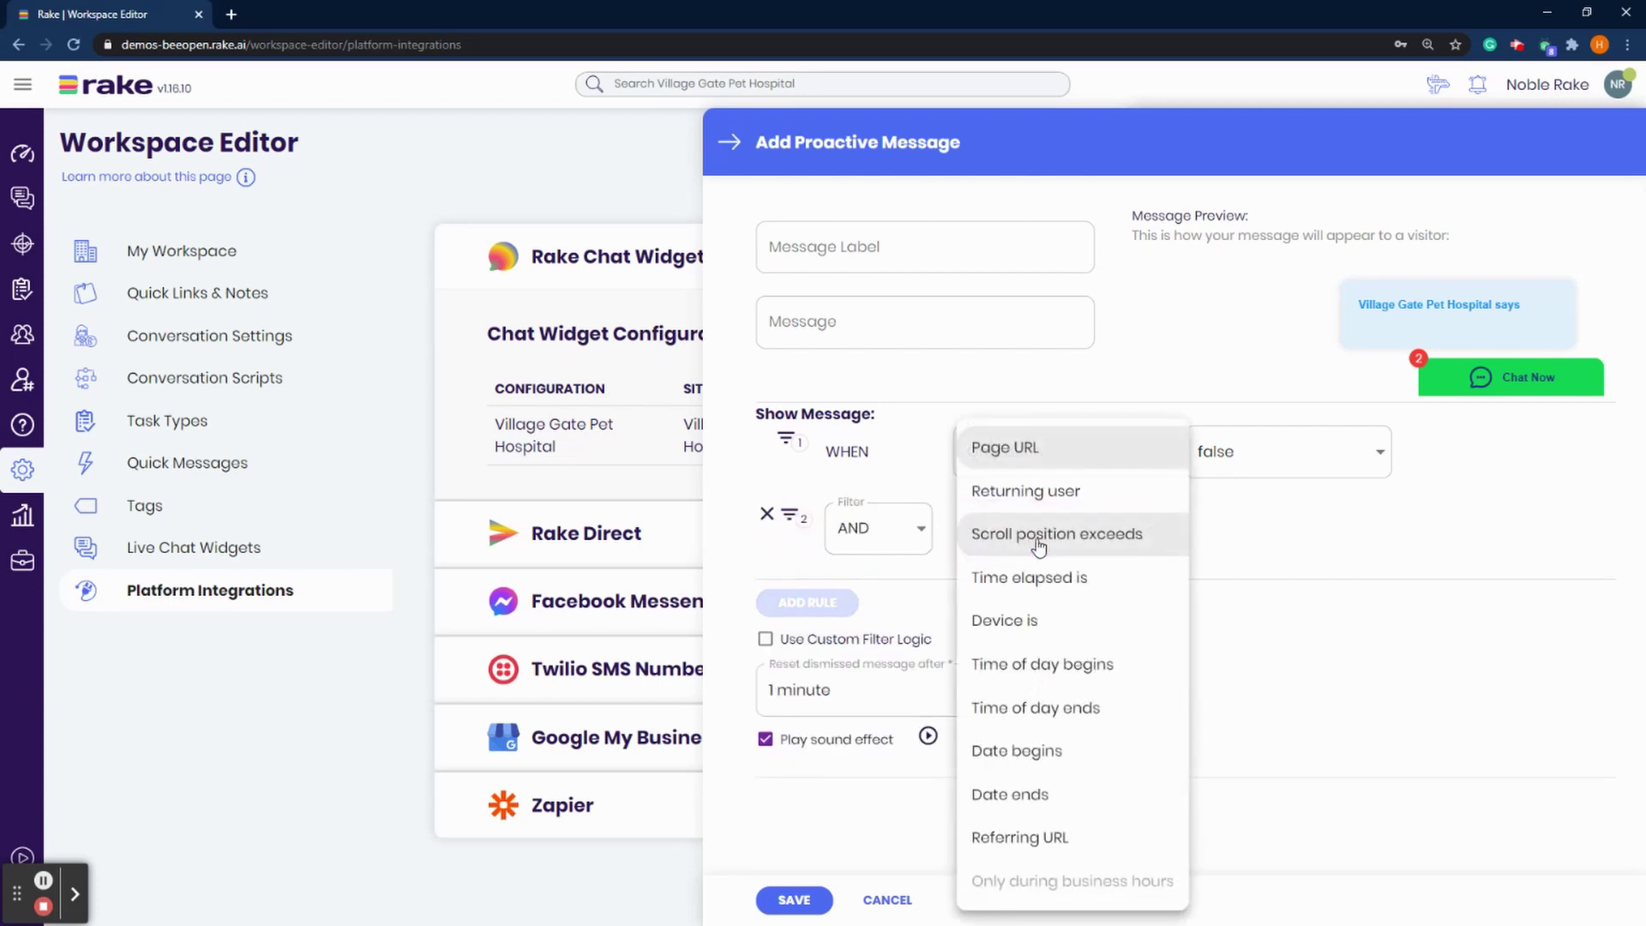
{"action": "left_click", "coordinate": [1054, 491]}
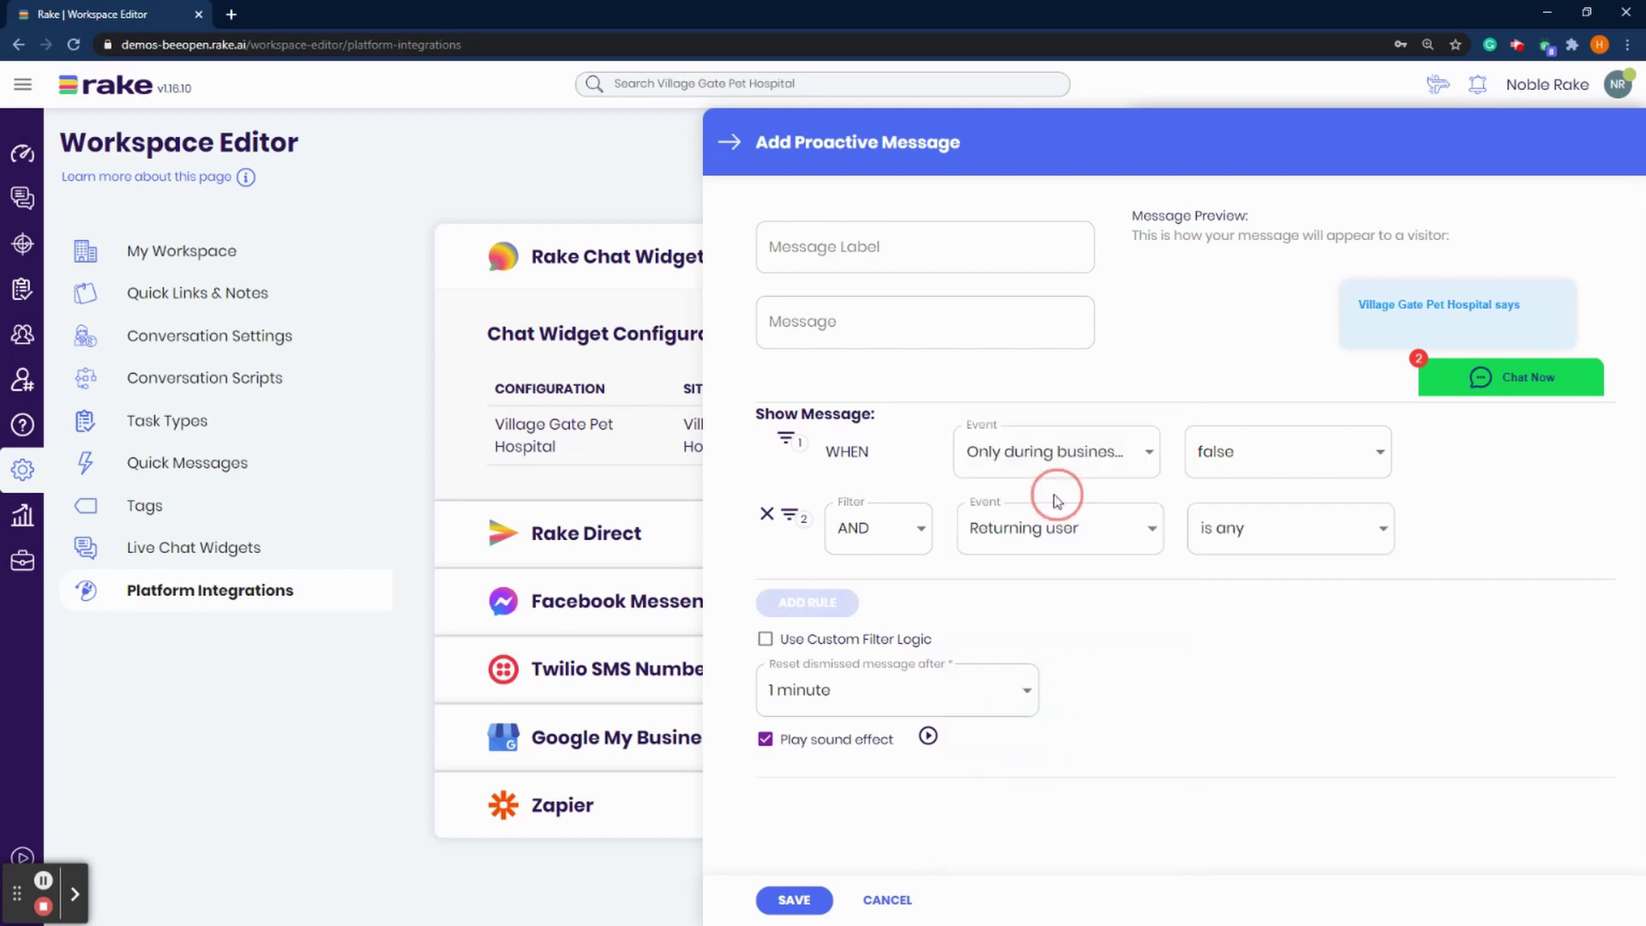
{"action": "left_click", "coordinate": [848, 601]}
{"action": "left_click", "coordinate": [1060, 604]}
{"action": "left_click", "coordinate": [1104, 577]}
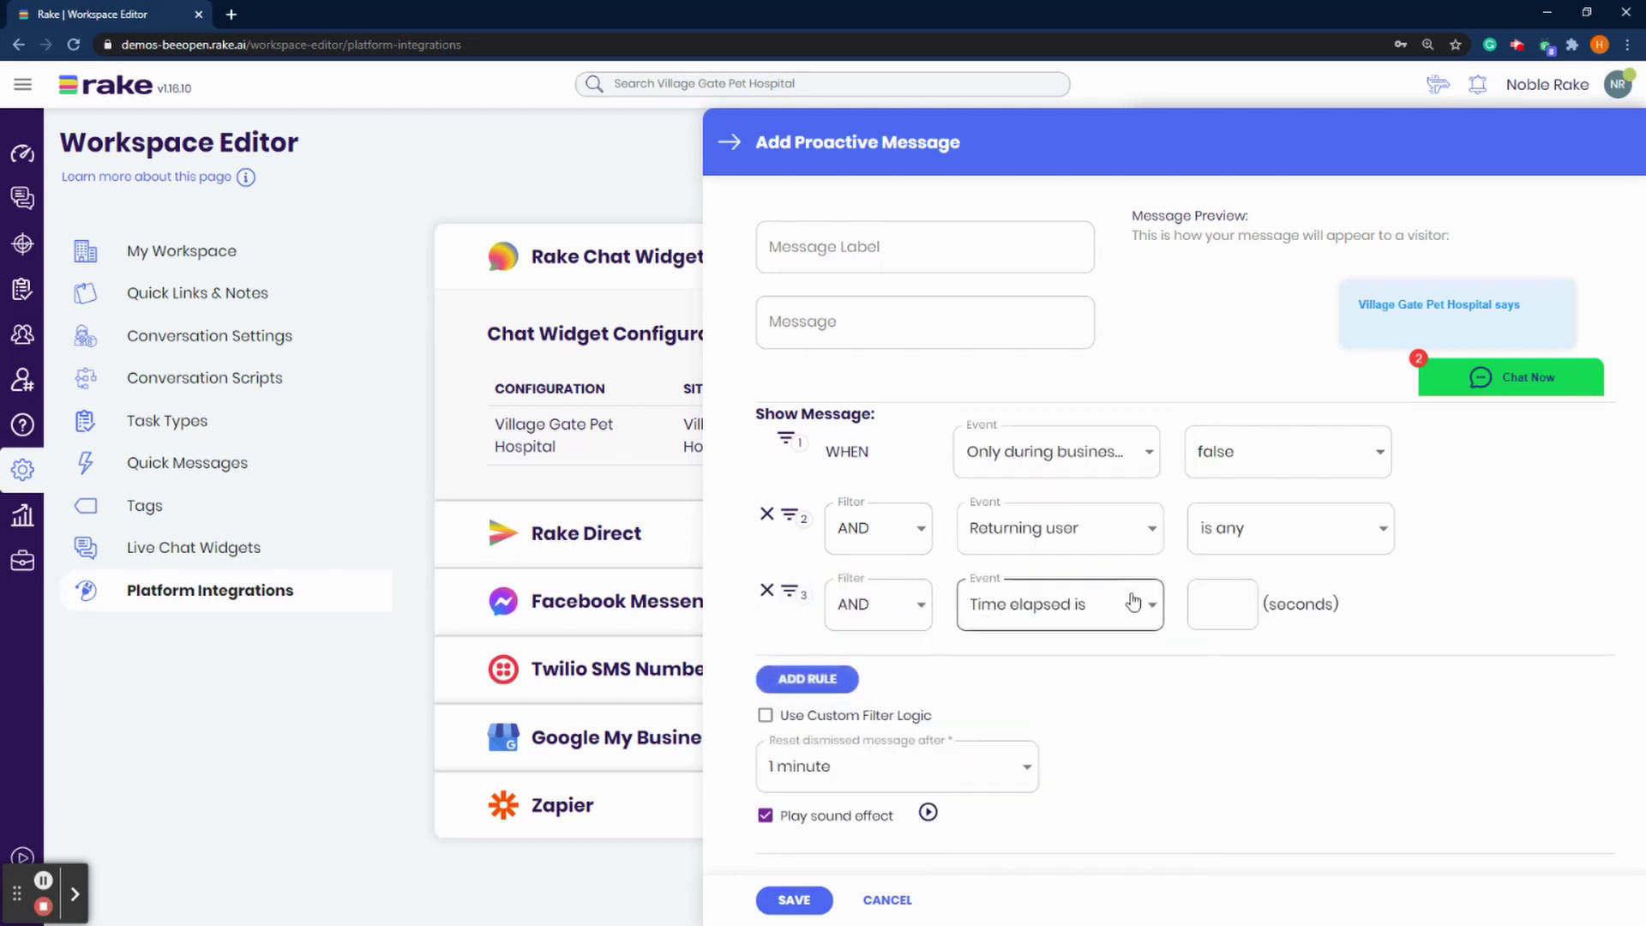
{"action": "left_click", "coordinate": [1222, 605]}
Add a Scroll position exceeds rule, then delete it.
{"action": "left_click", "coordinate": [806, 678]}
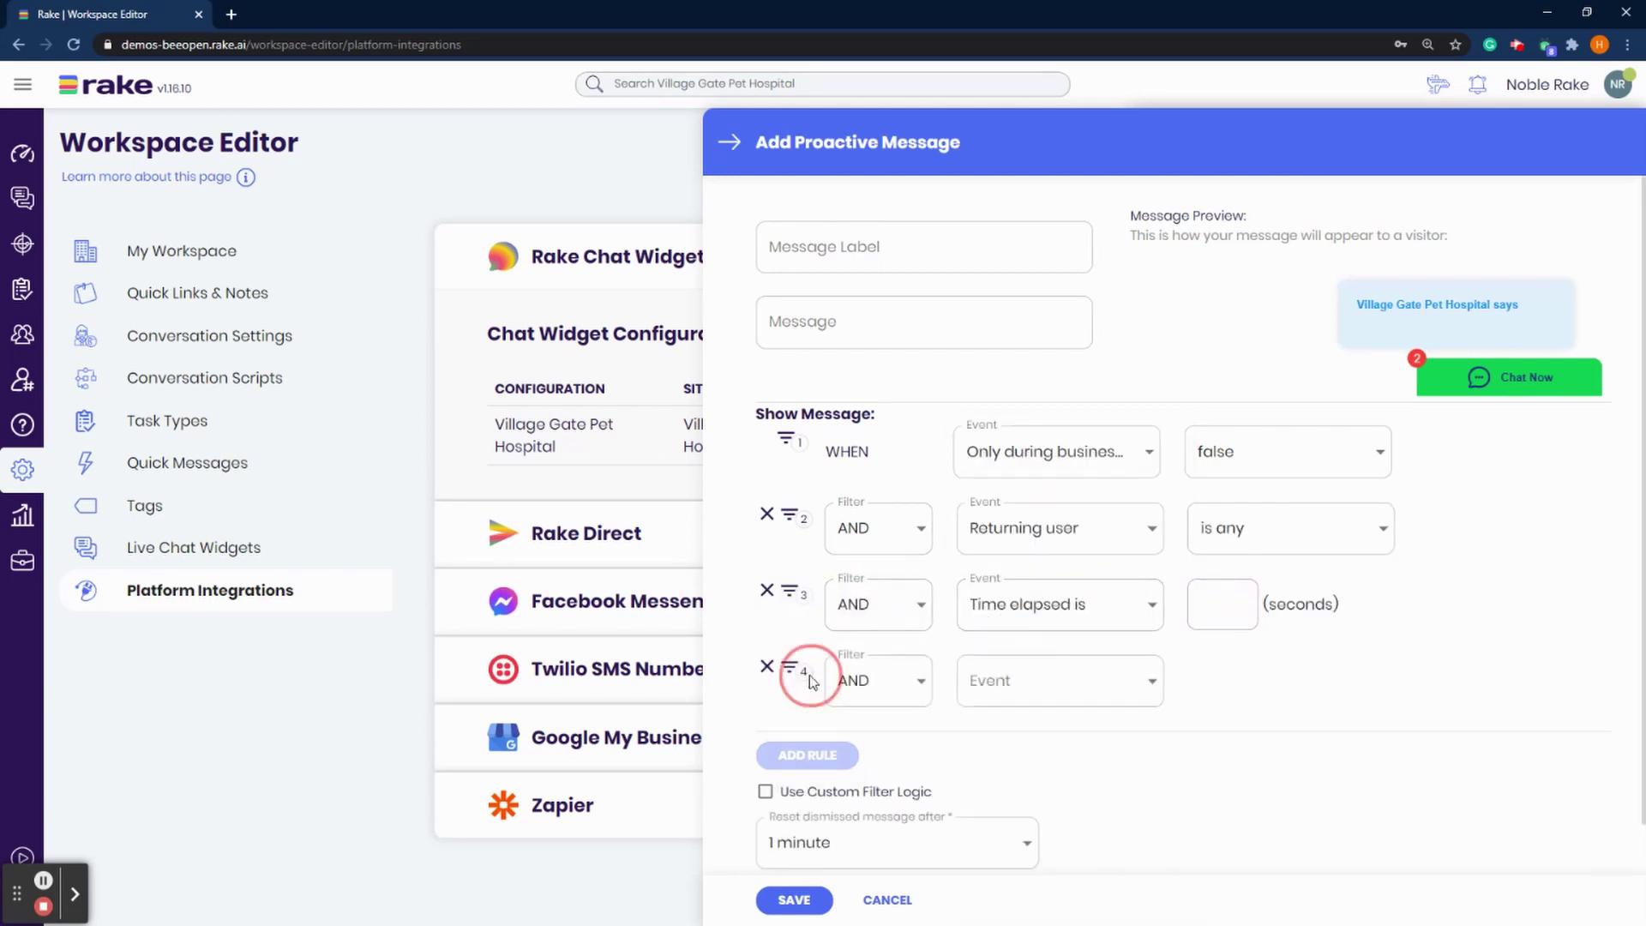
{"action": "left_click", "coordinate": [1033, 684]}
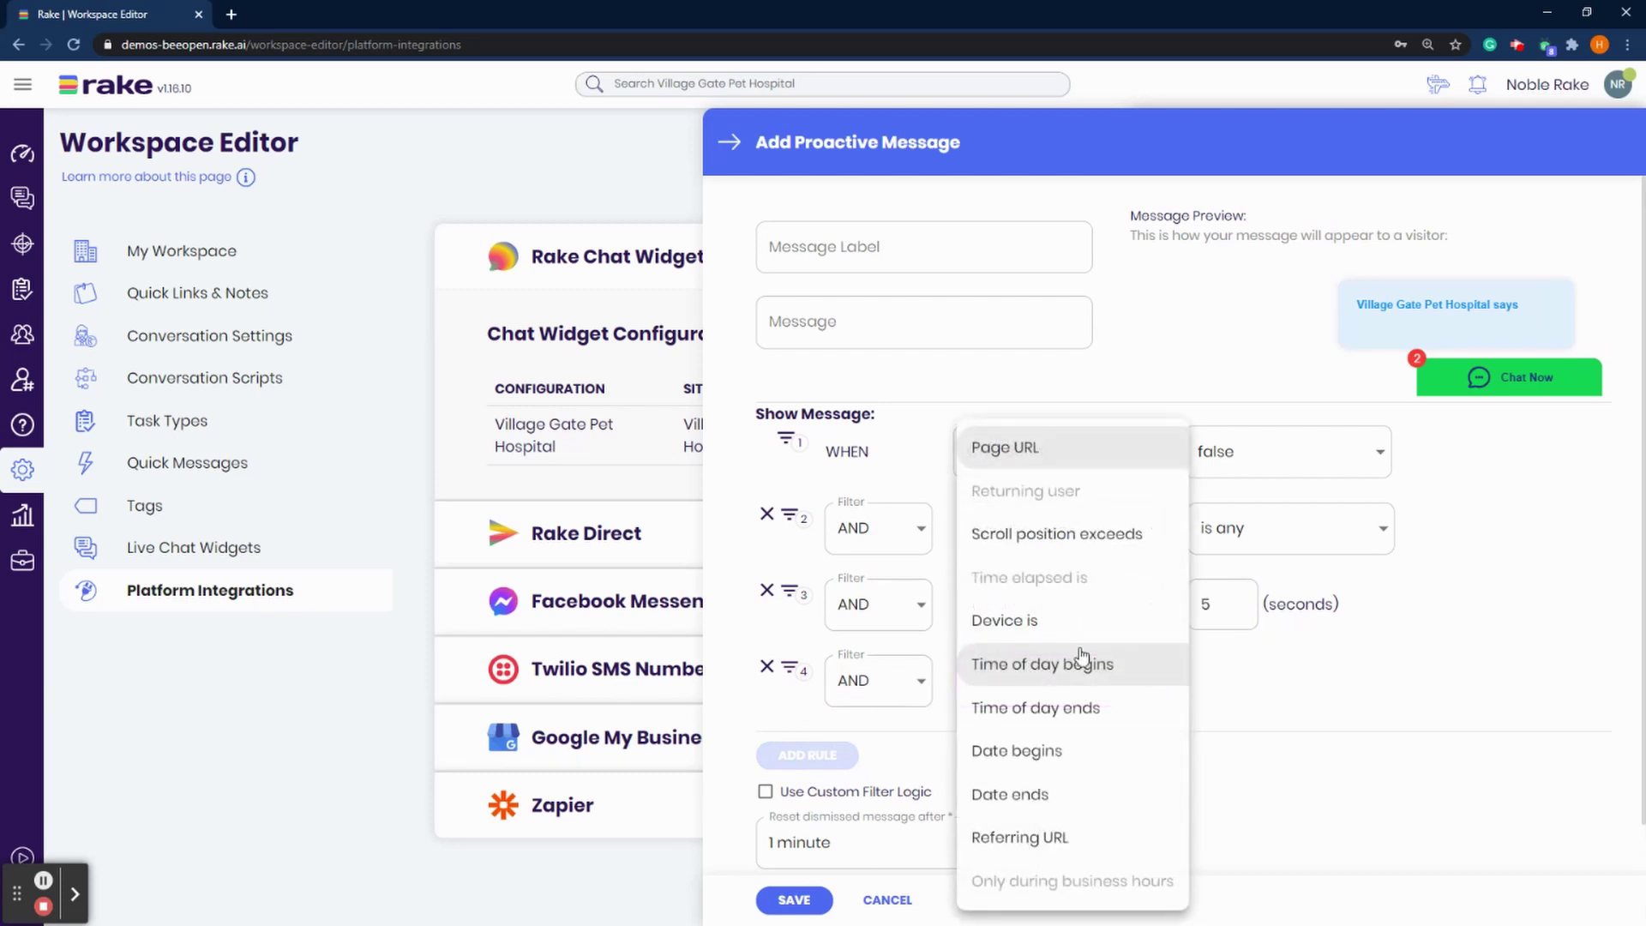
{"action": "left_click", "coordinate": [1056, 534]}
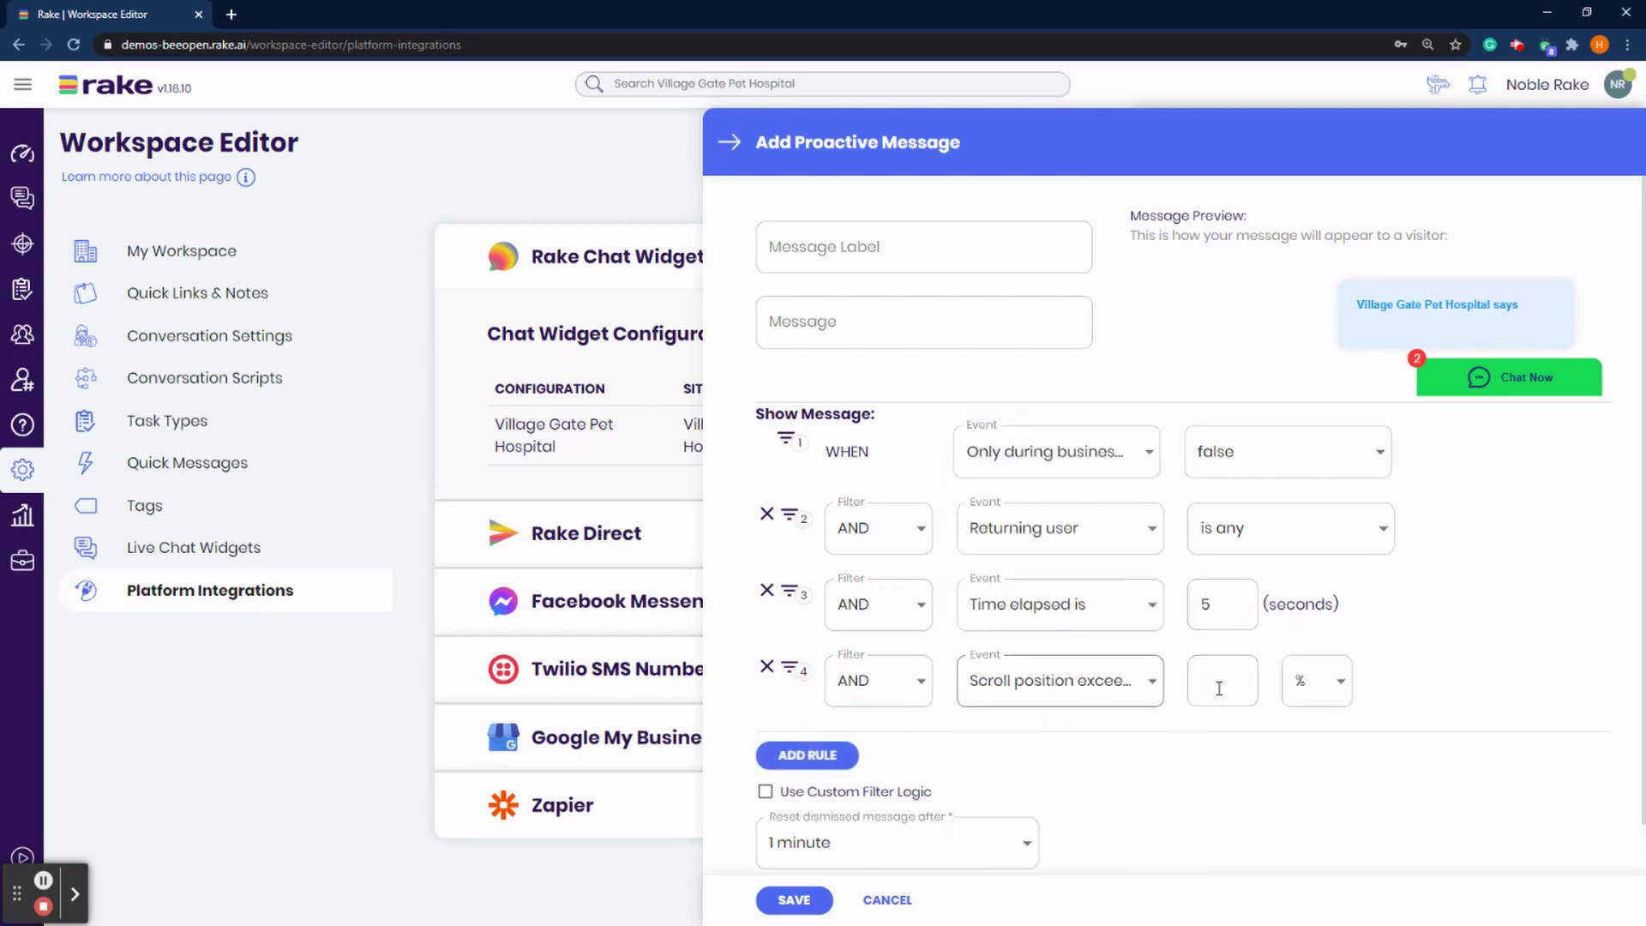
{"action": "left_click", "coordinate": [1223, 678]}
{"action": "left_click", "coordinate": [766, 666]}
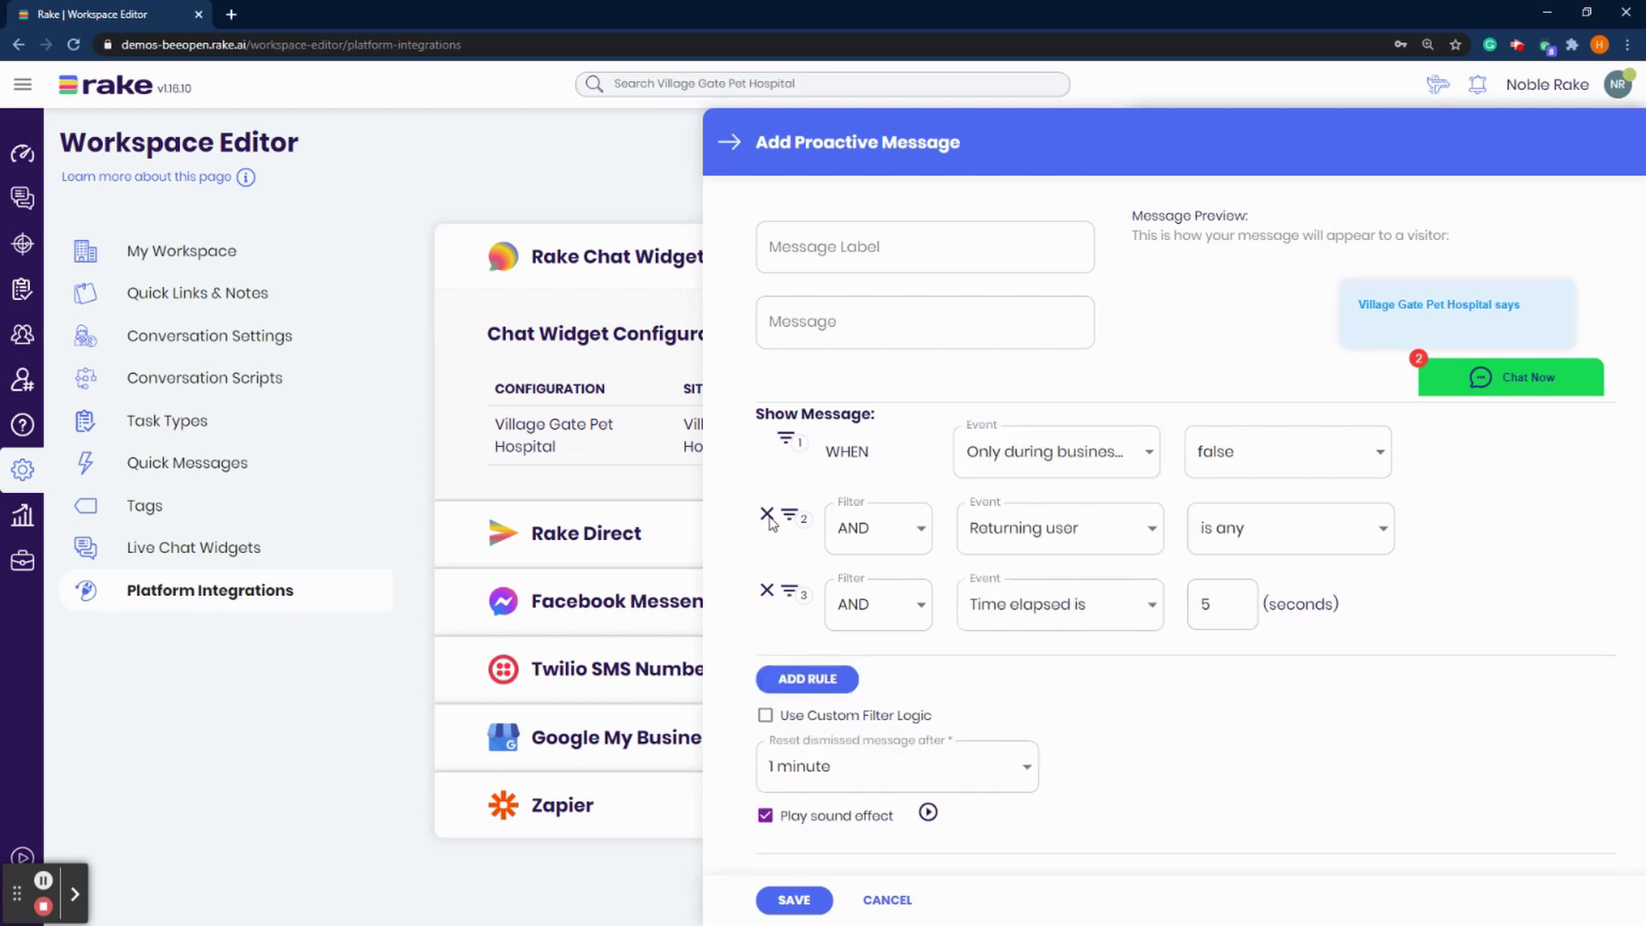
Remove the Returning user rule, keep the 1-minute reset, and turn off the sound effect.
{"action": "left_click", "coordinate": [766, 513]}
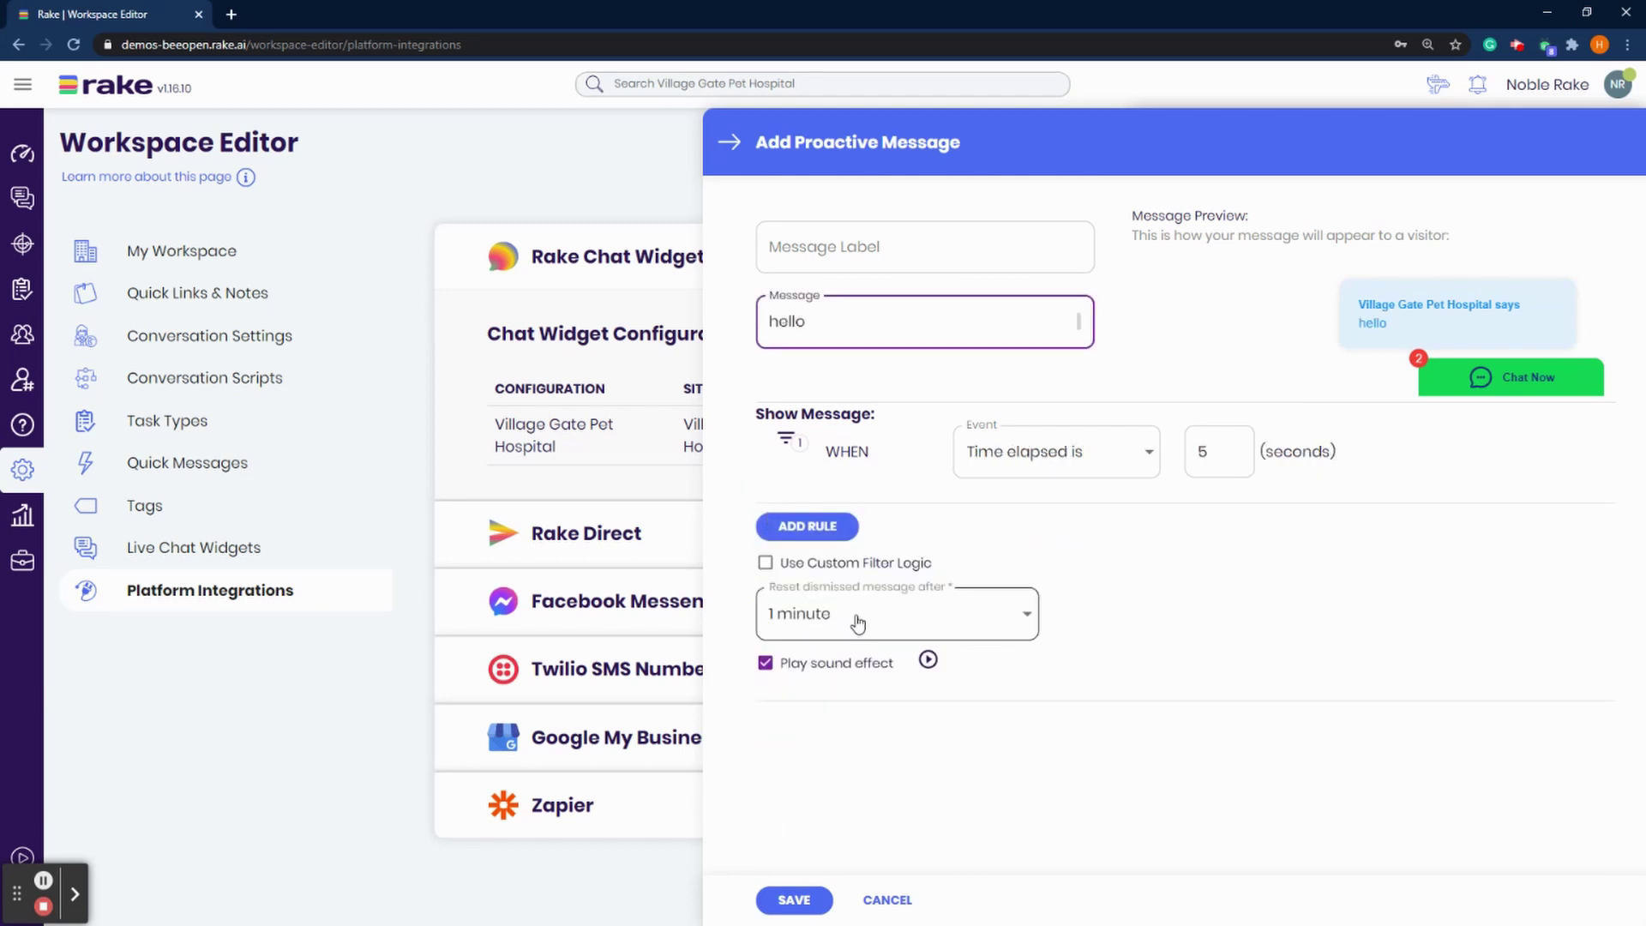
{"action": "left_click", "coordinate": [857, 623]}
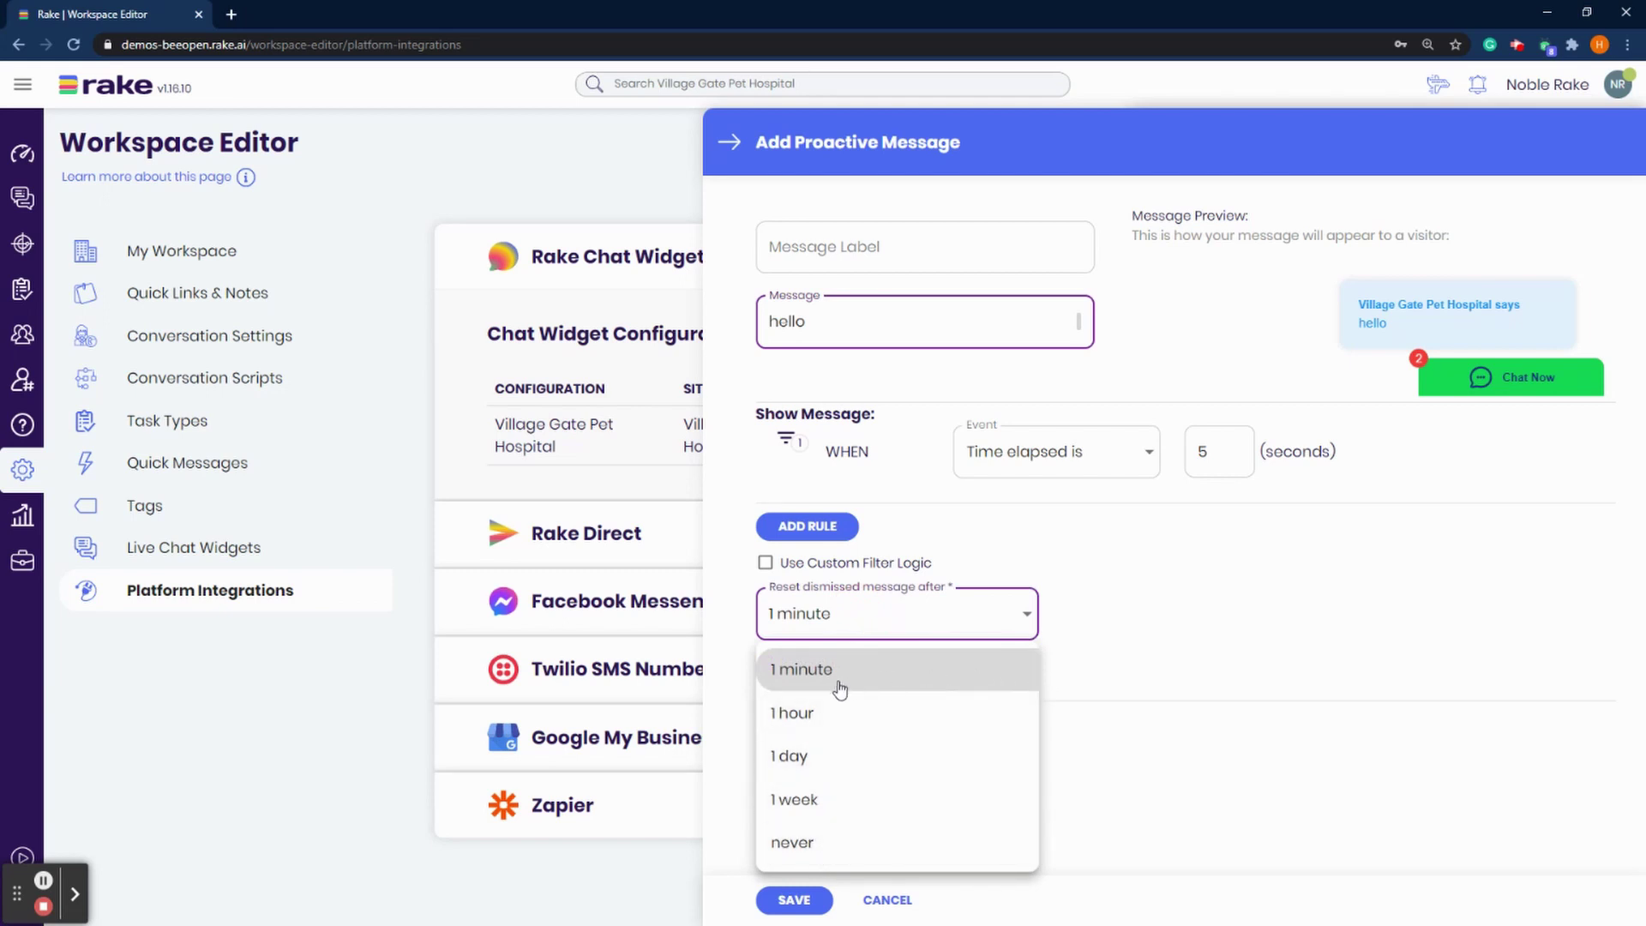
{"action": "left_click", "coordinate": [1329, 480]}
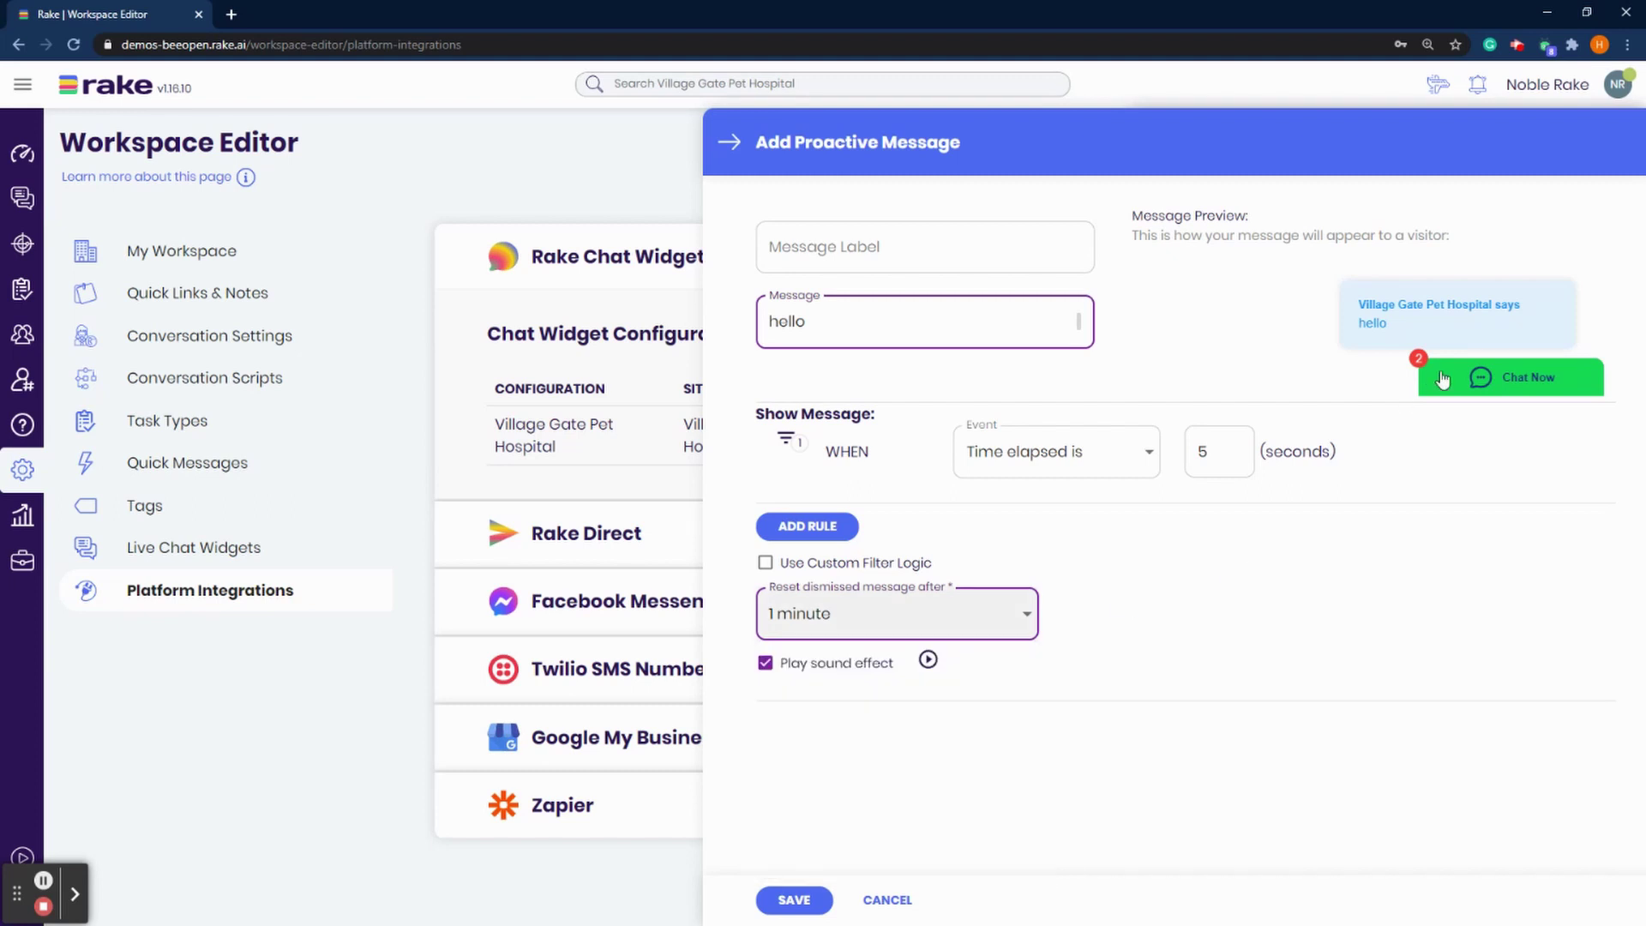
{"action": "mouse_move", "coordinate": [1506, 319]}
{"action": "left_click", "coordinate": [847, 615]}
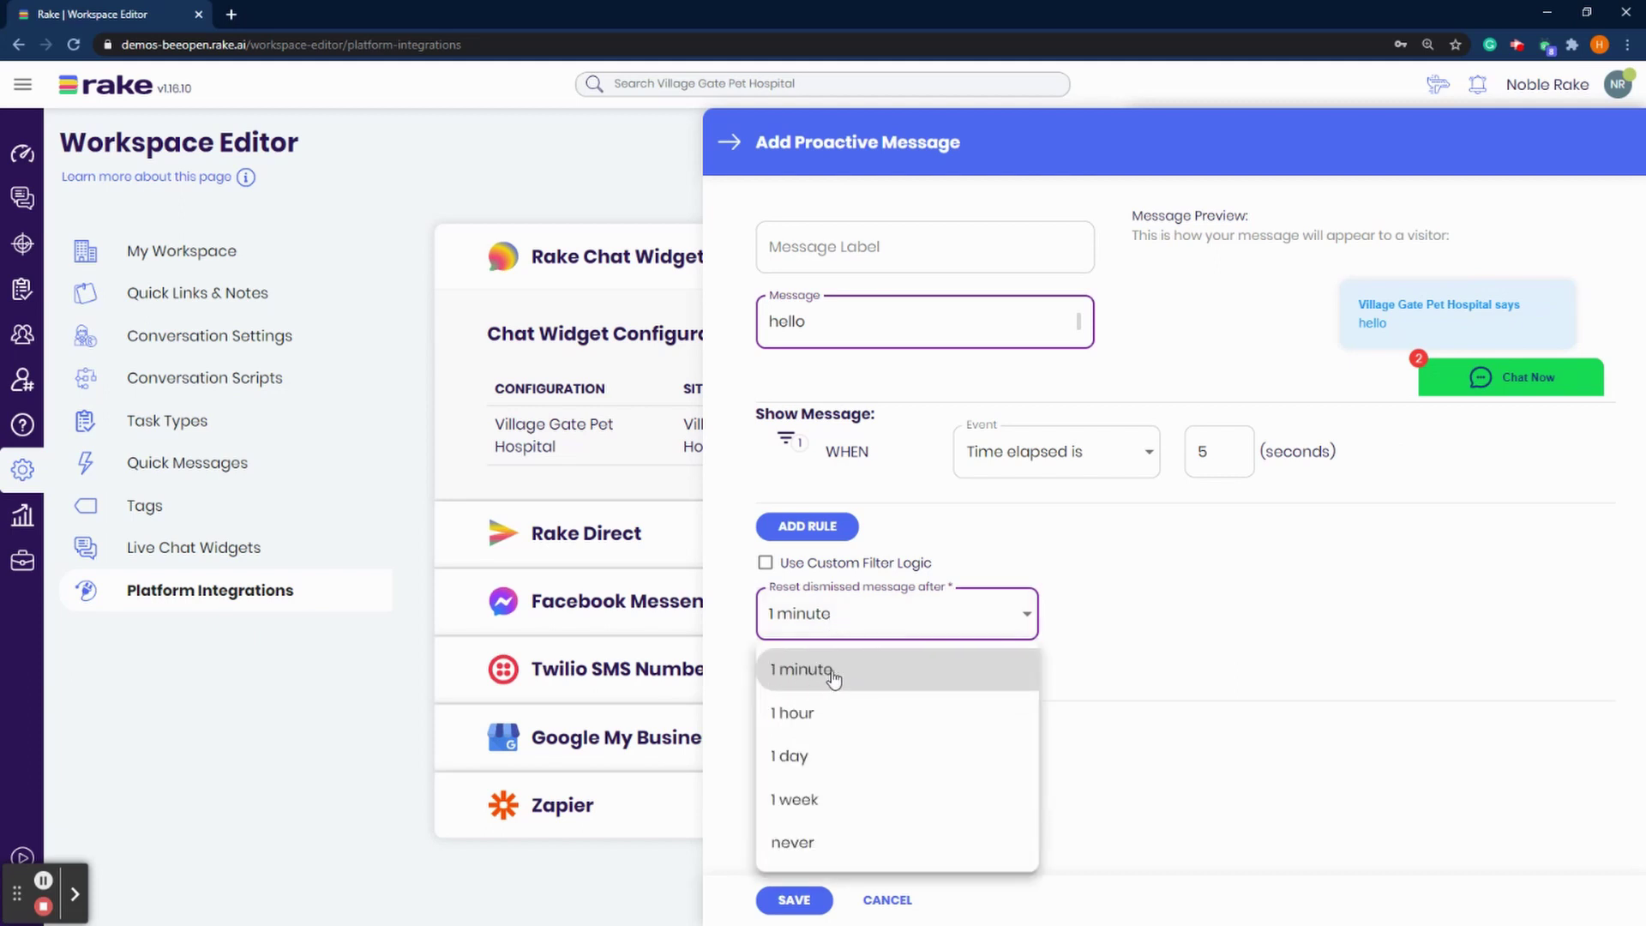
{"action": "left_click", "coordinate": [771, 672]}
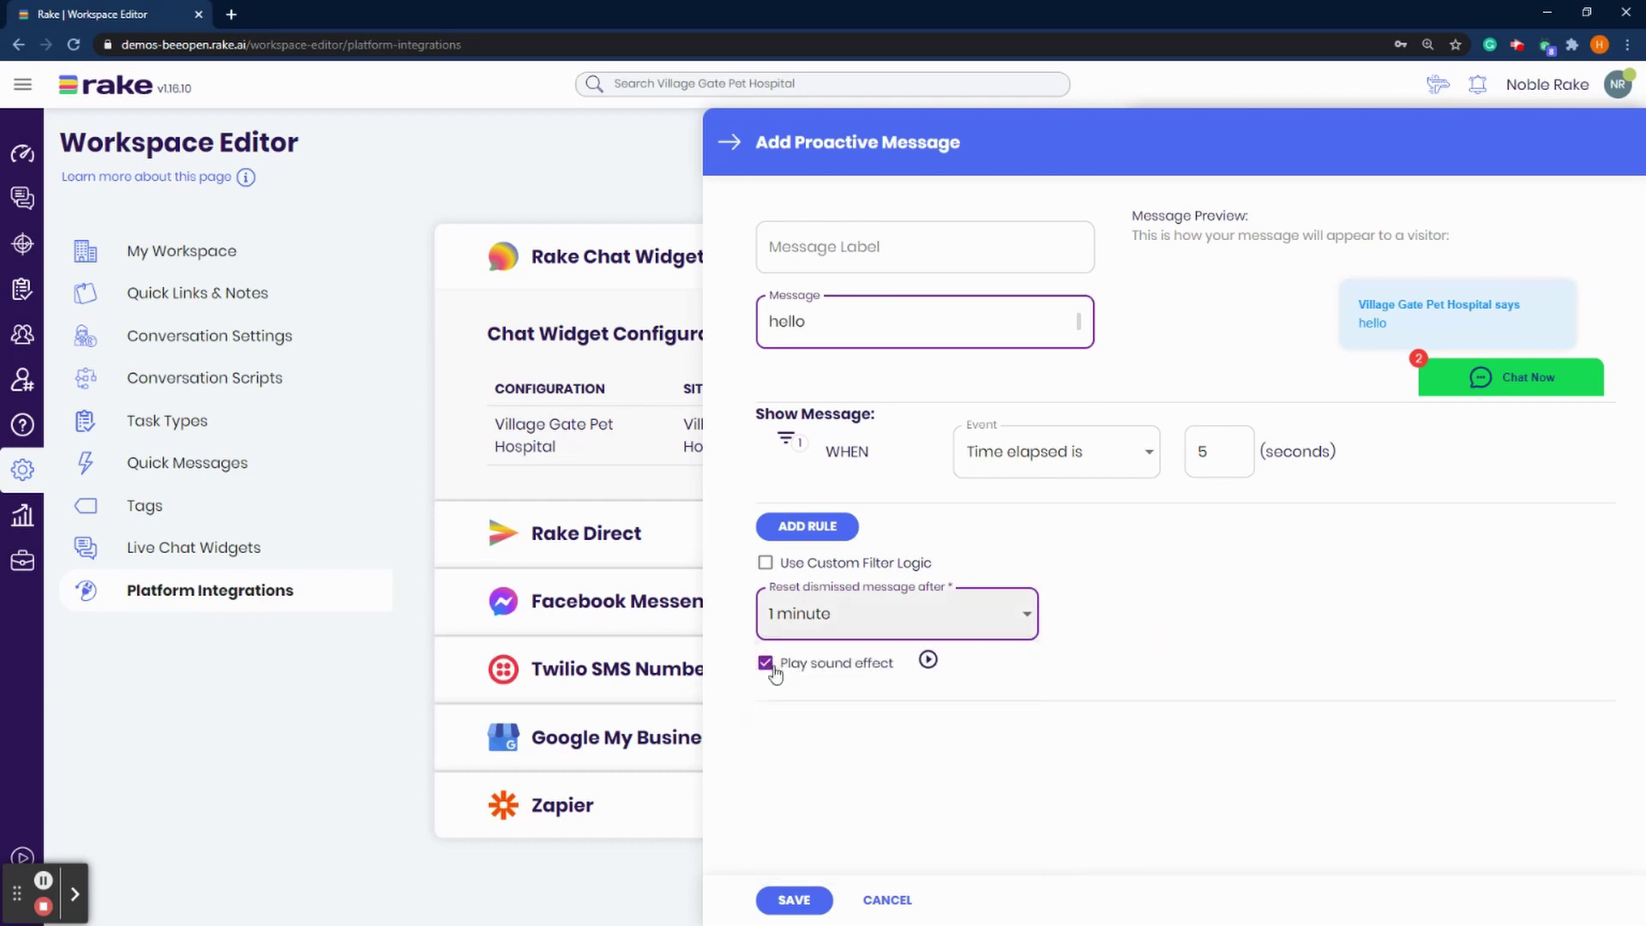
{"action": "left_click", "coordinate": [765, 667]}
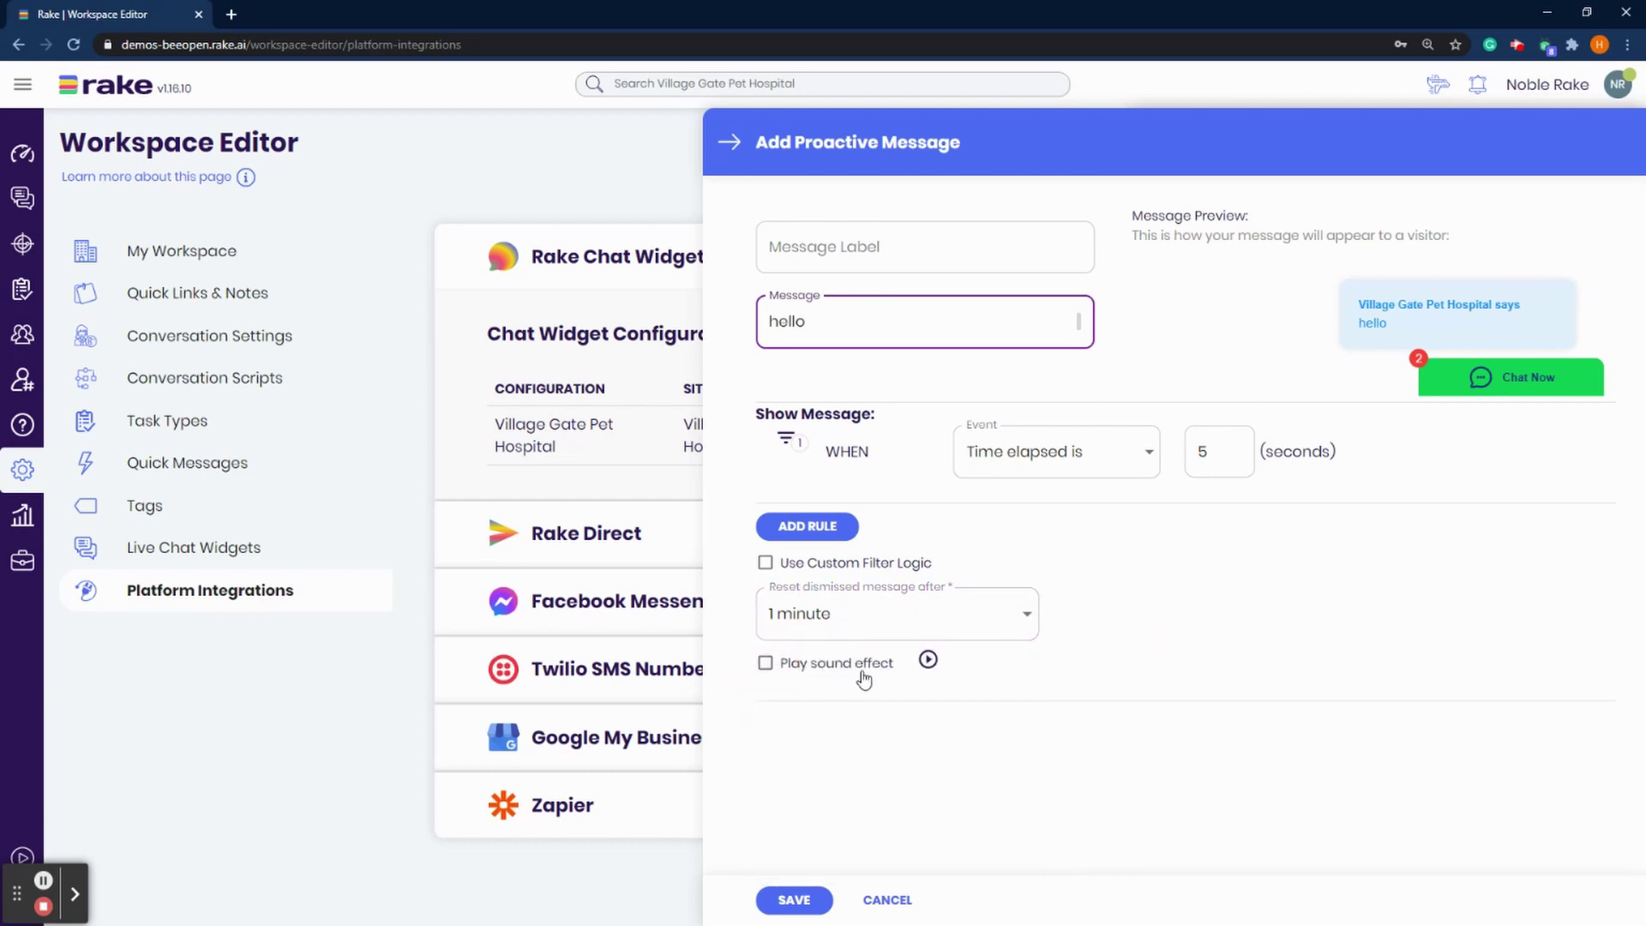
Re-enable Play sound effect, save the 'Hello 5 seconds' proactive message, and save the live chat widget.
{"action": "left_click", "coordinate": [766, 667]}
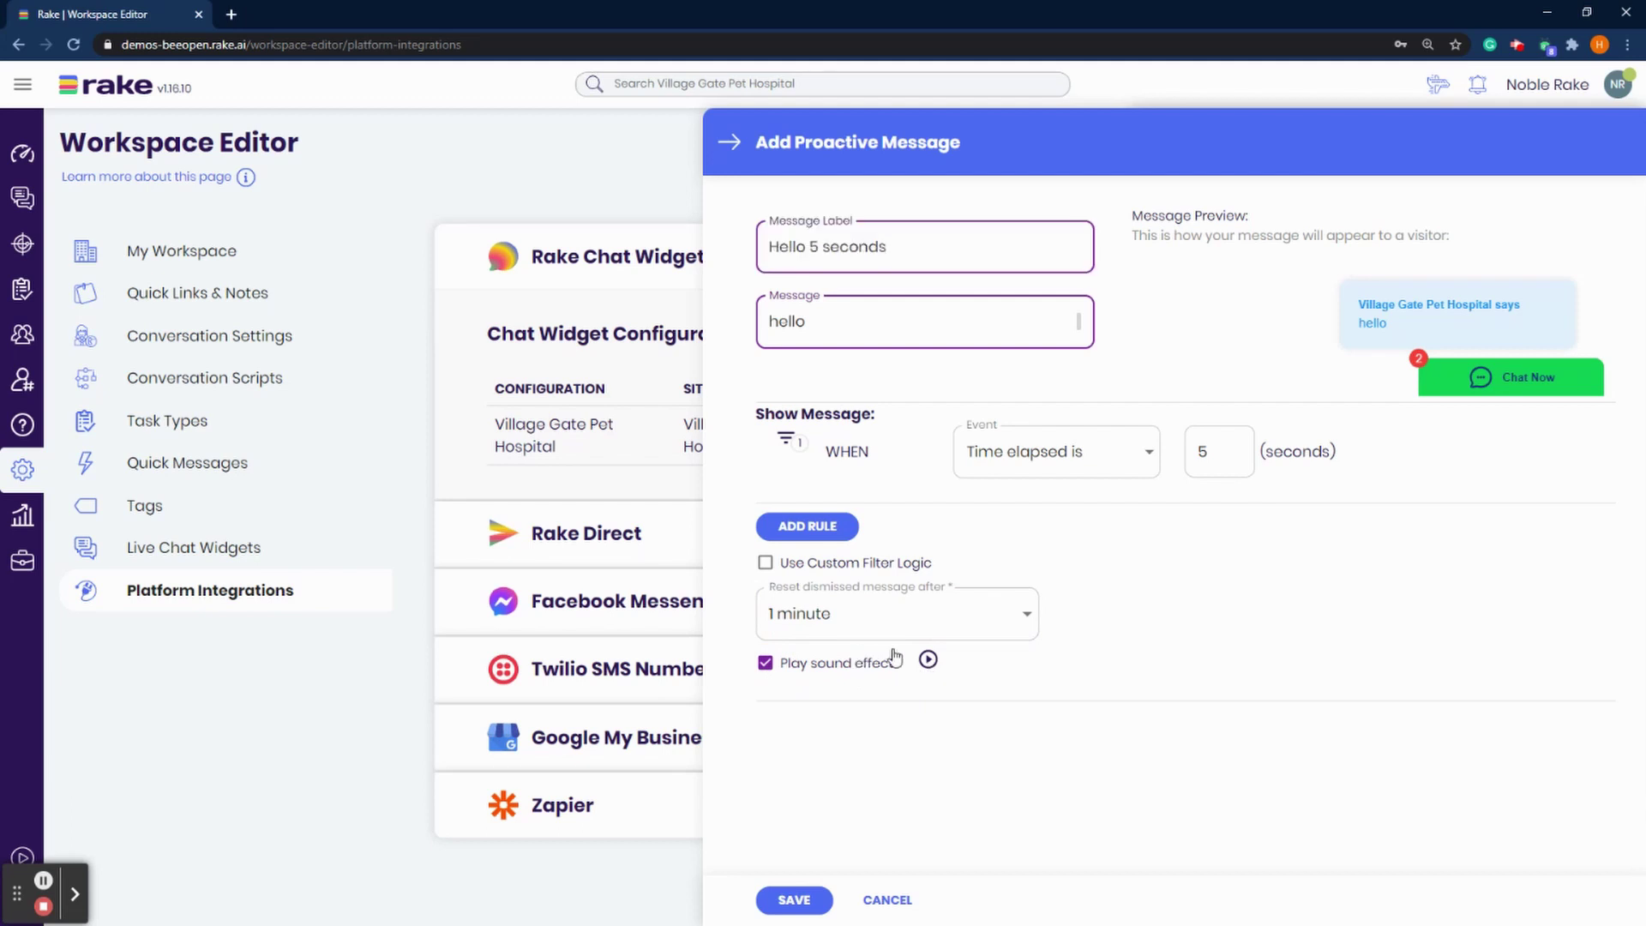
{"action": "left_click", "coordinate": [794, 899]}
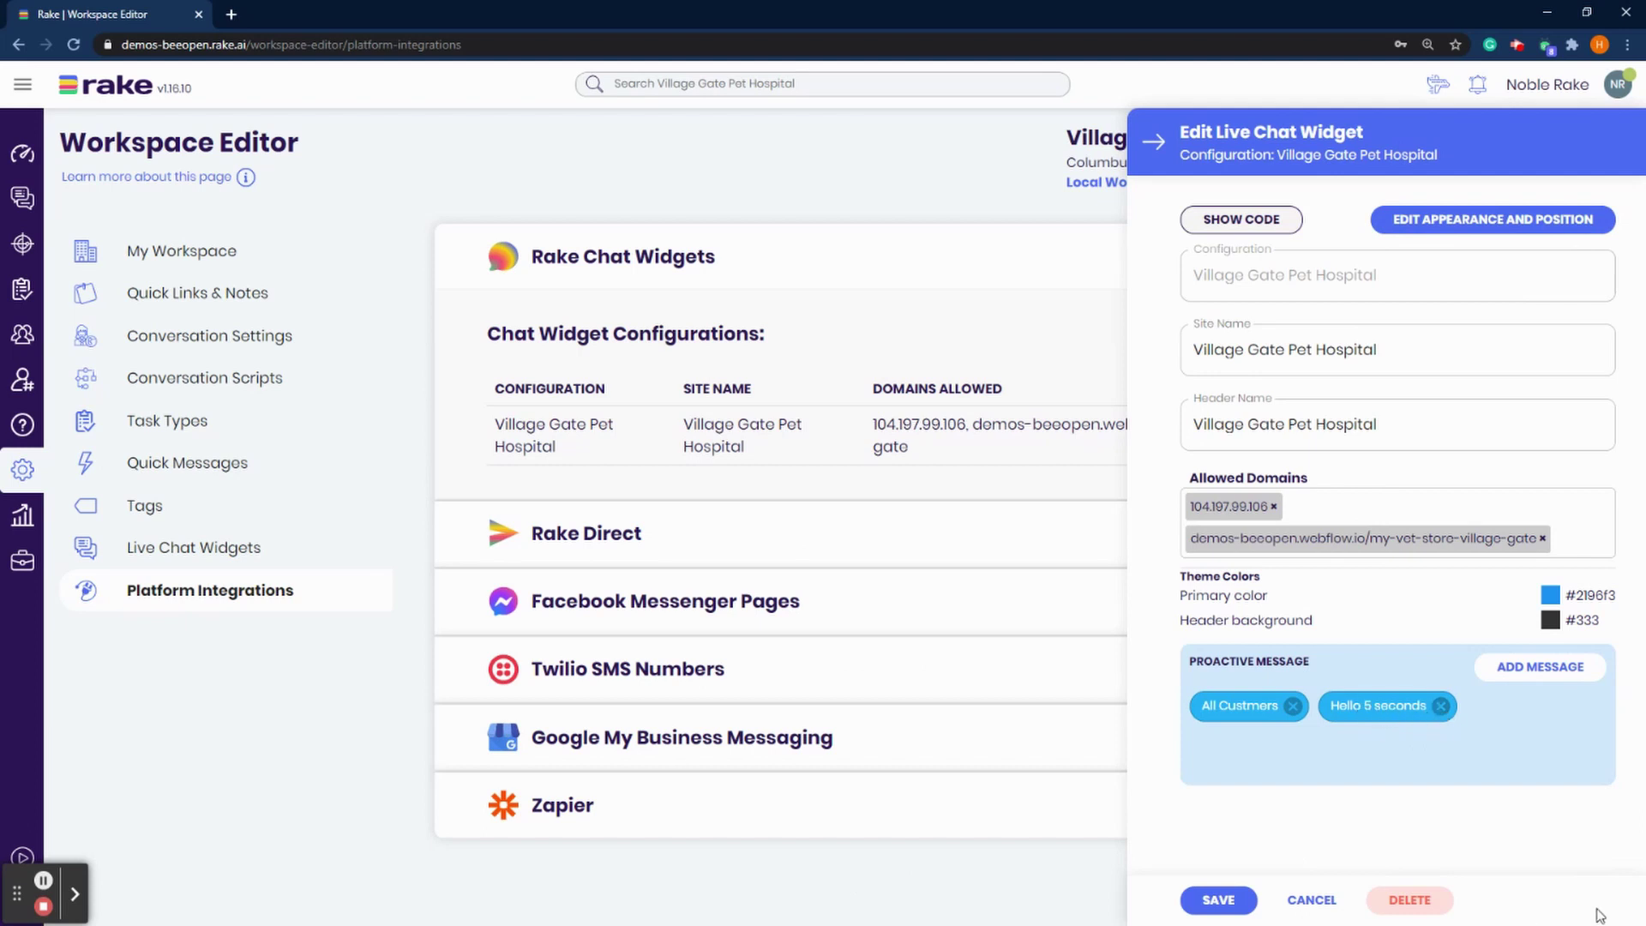
{"action": "left_click", "coordinate": [1236, 910]}
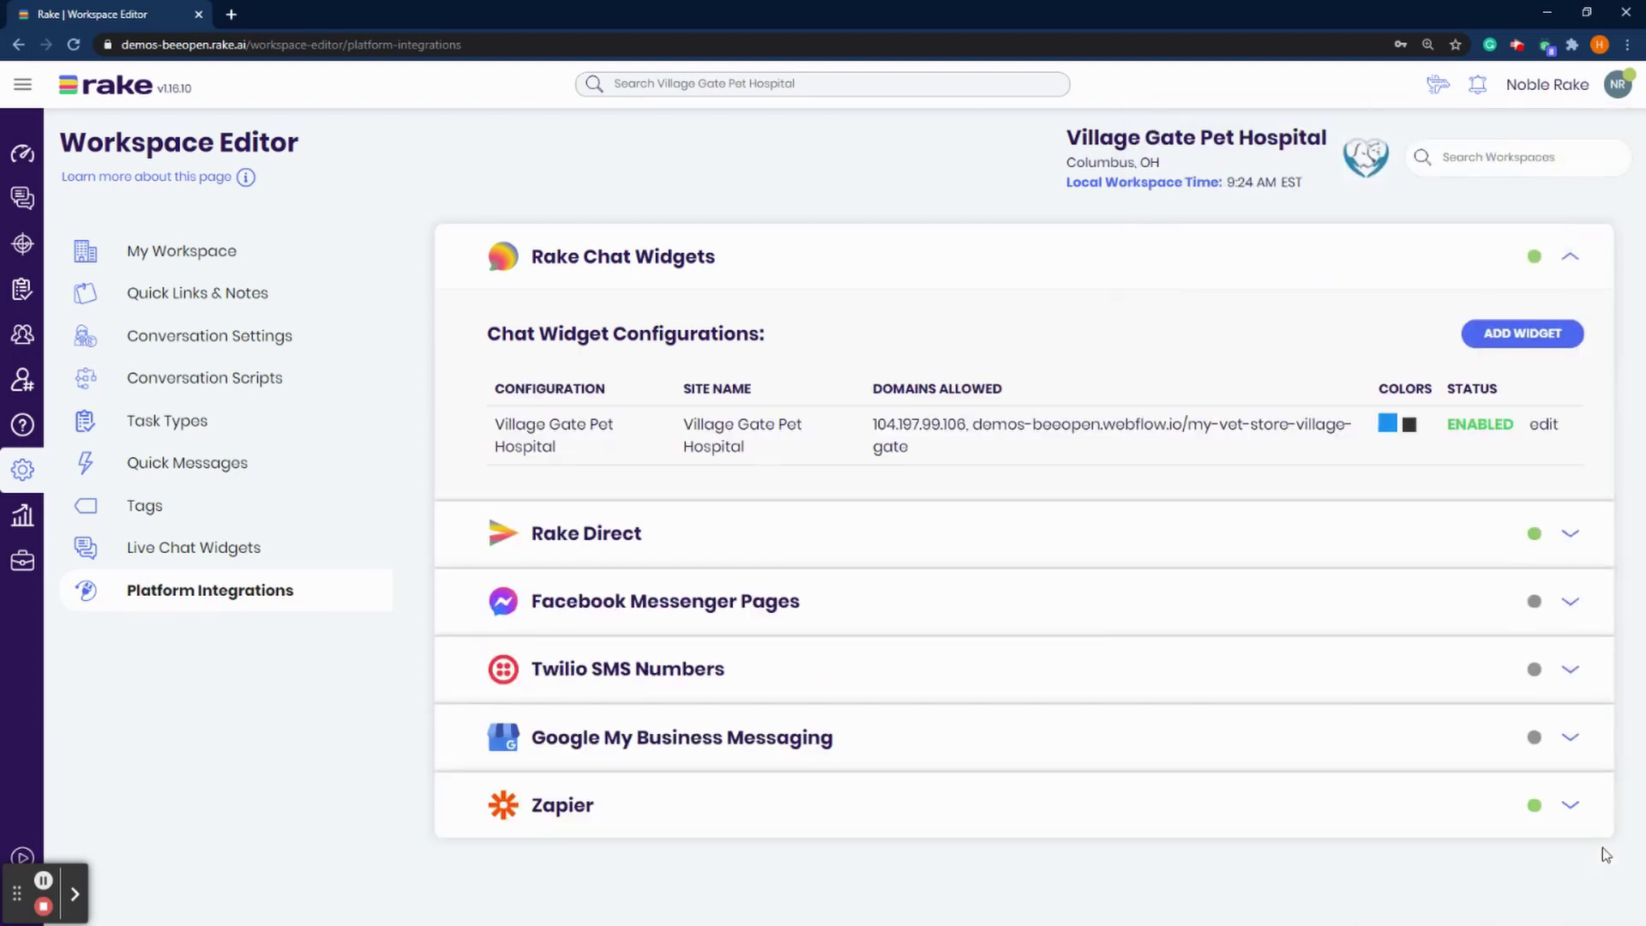